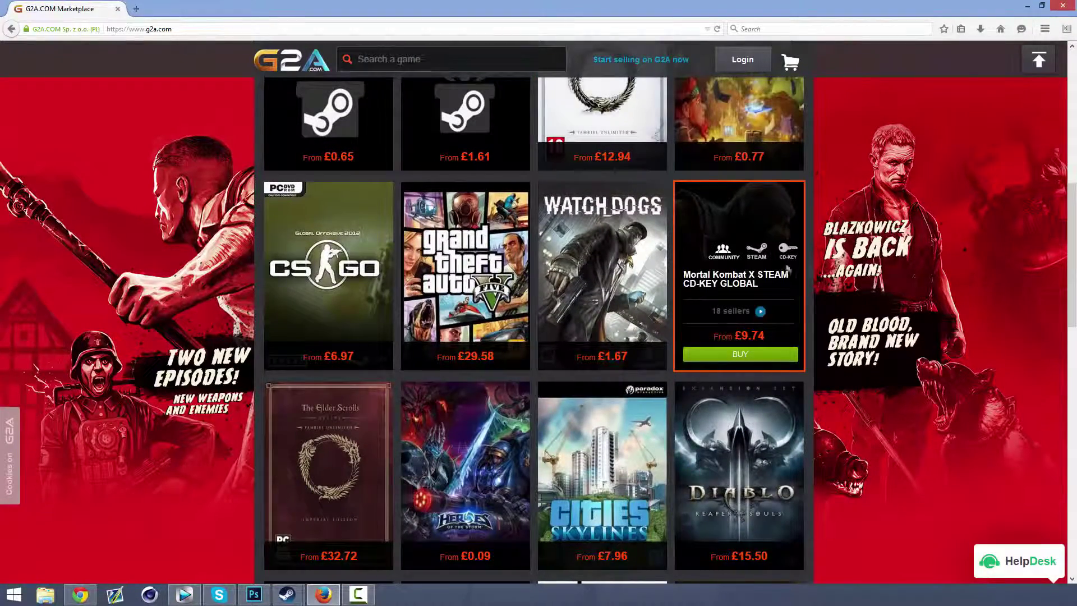
Open the Weekly Sale page from the marketplace home page and look through its deals
scroll(615, 194, up, 5)
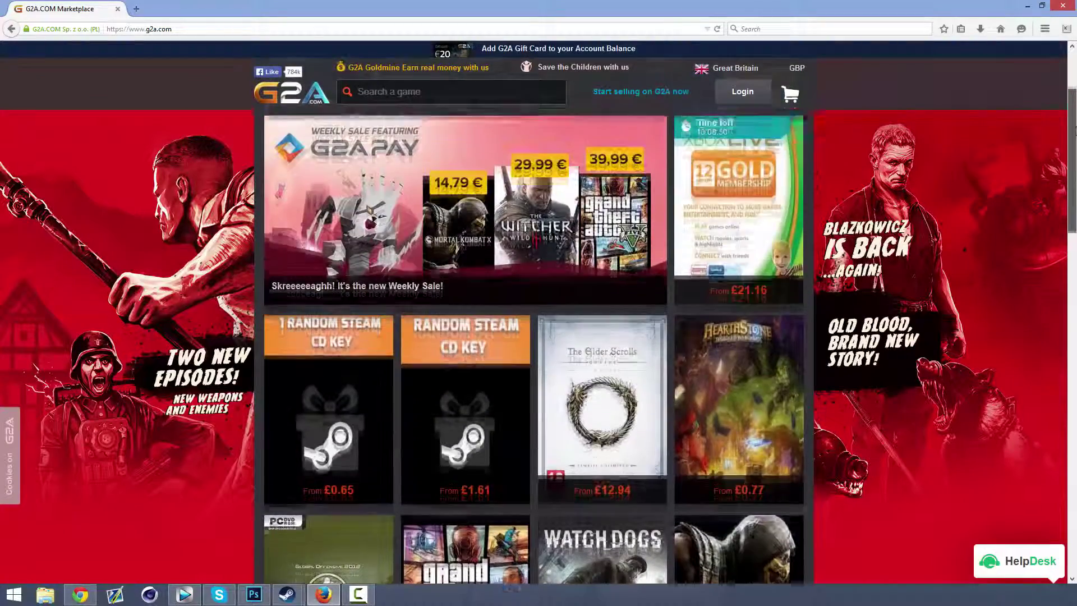
click(616, 193)
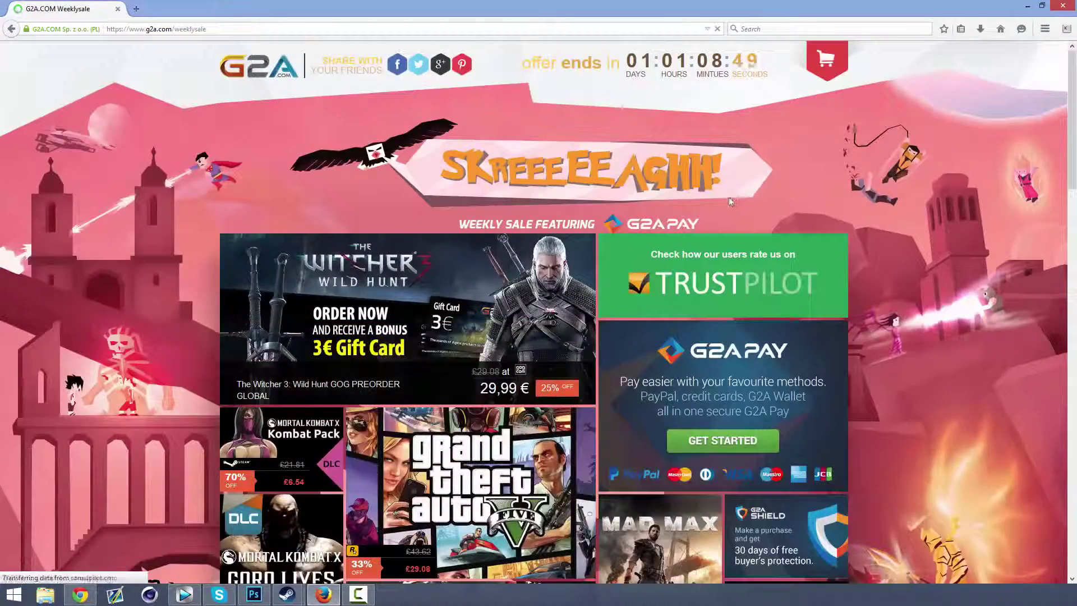
drag(1074, 96, 1075, 357)
Return to the marketplace home page, open The Elder Scrolls Online: Tamriel Unlimited CD-KEY GLOBAL and show all its seller offers
click(11, 29)
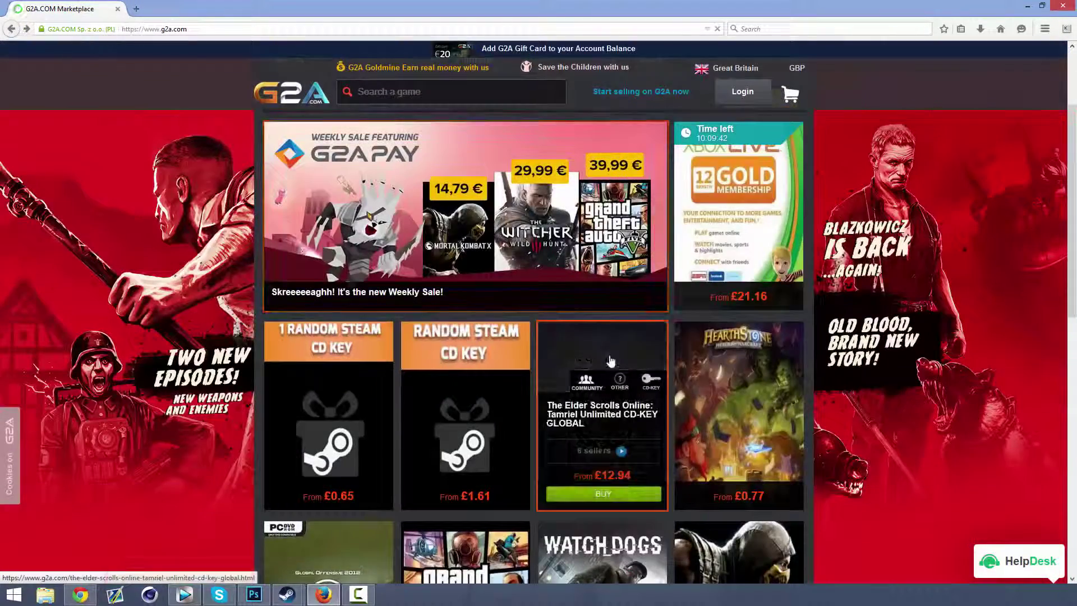
click(611, 360)
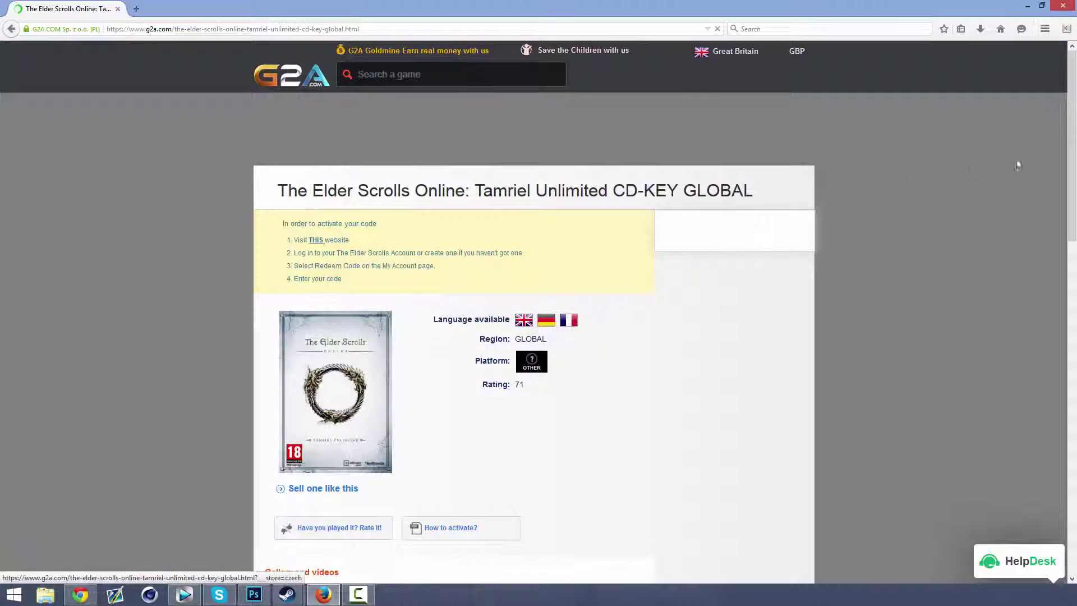
scroll(1074, 134, down, 7)
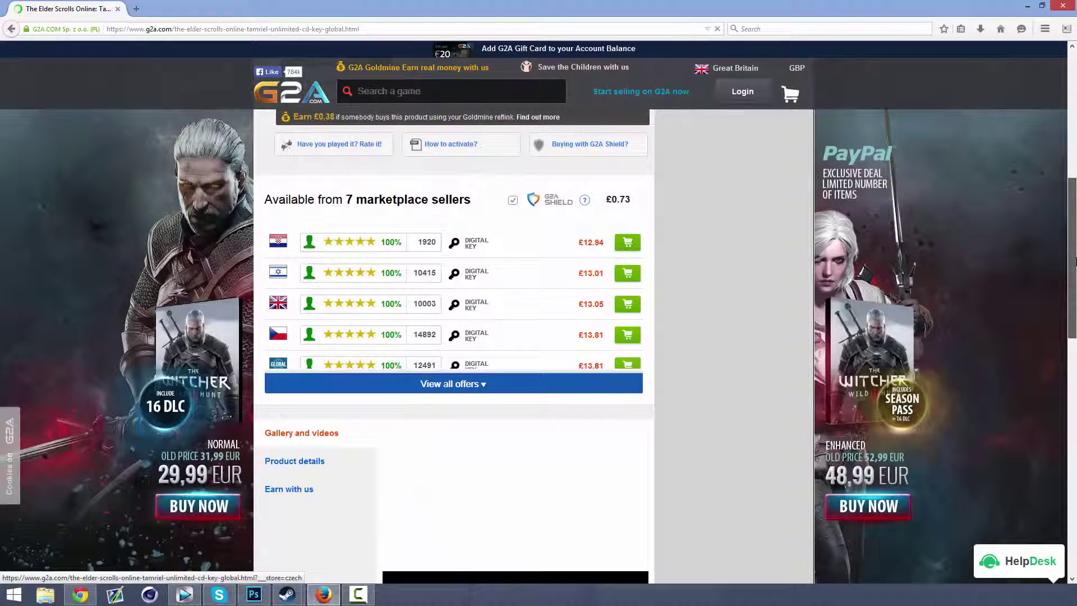
click(481, 384)
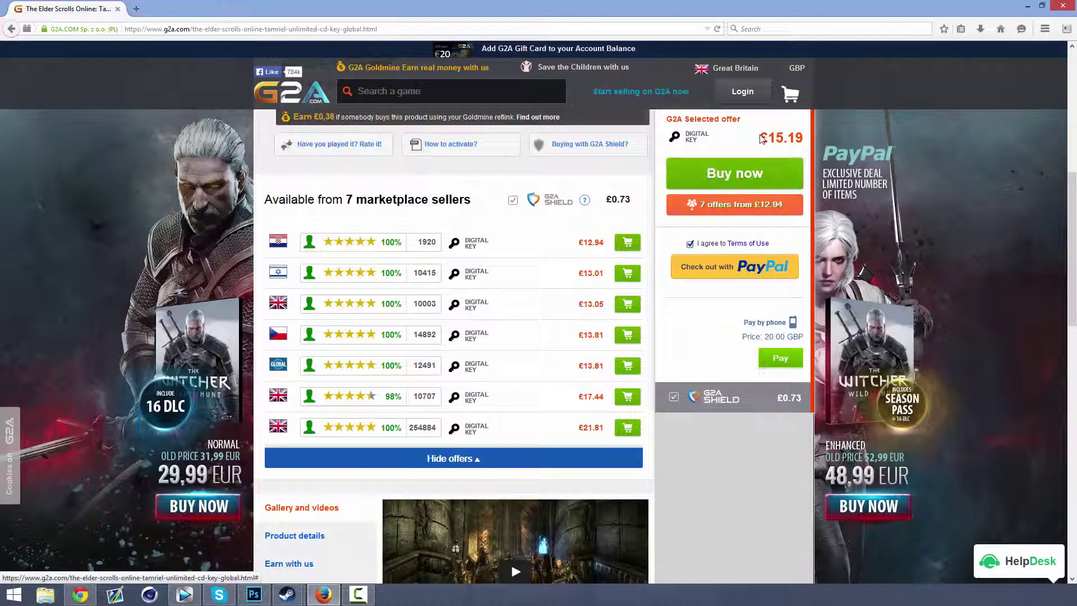
Check the G2A selected offer's price, and turn off G2A Shield, choosing to continue without it
drag(685, 134, 763, 138)
click(523, 221)
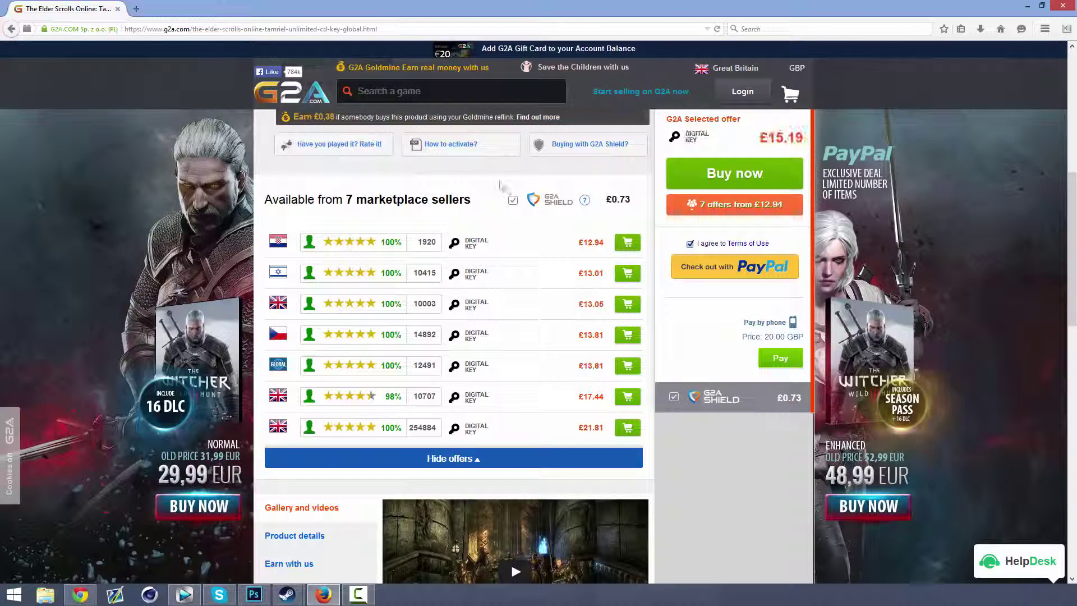
click(512, 204)
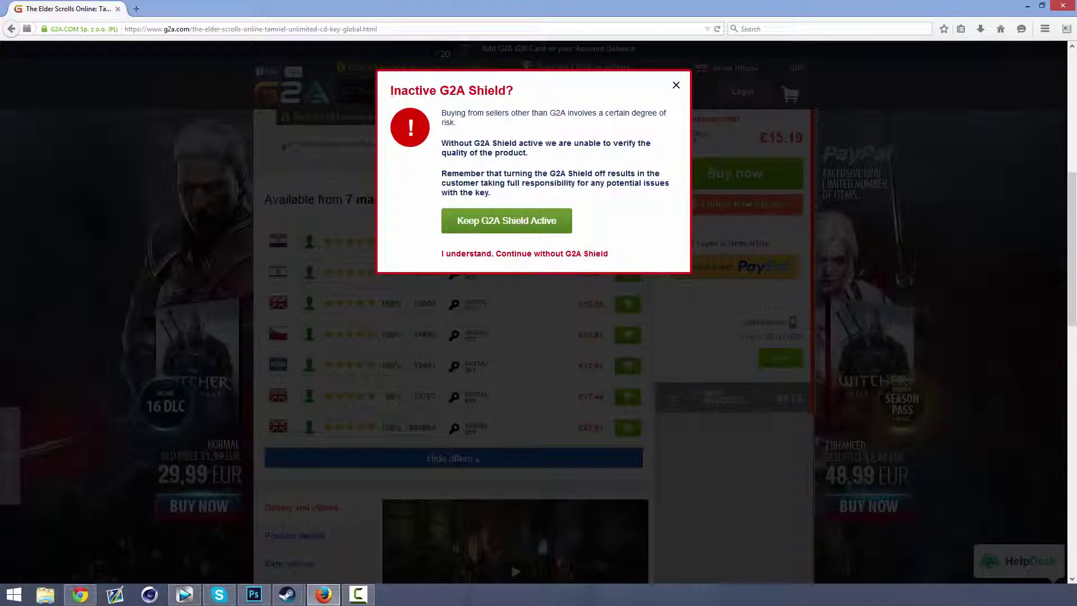
click(515, 256)
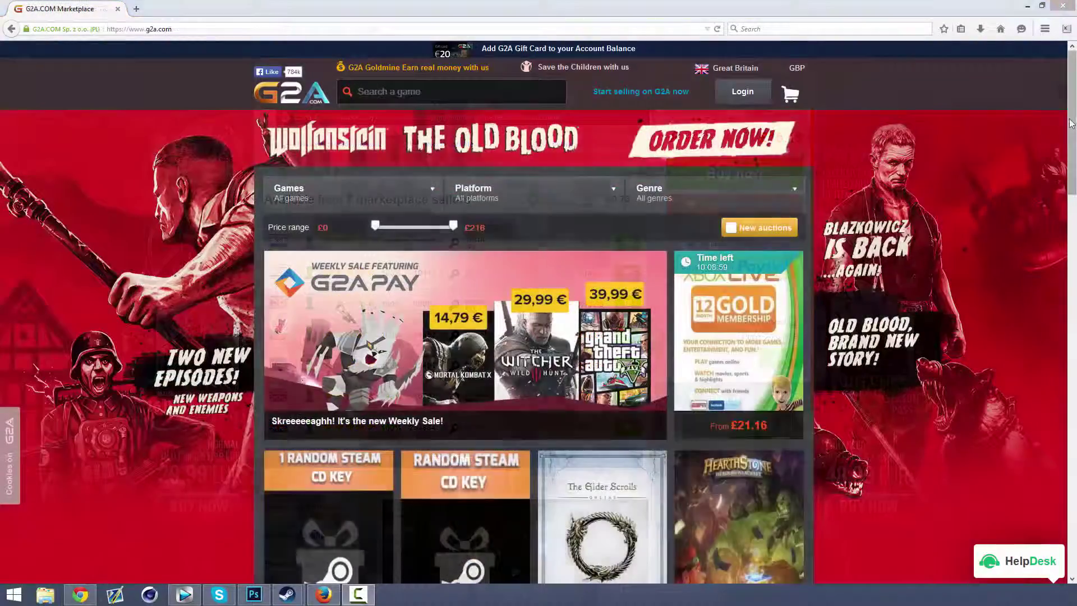
Look through the game listings on the marketplace home page and the deals on the Weekly Sale page
scroll(1072, 143, down, 2)
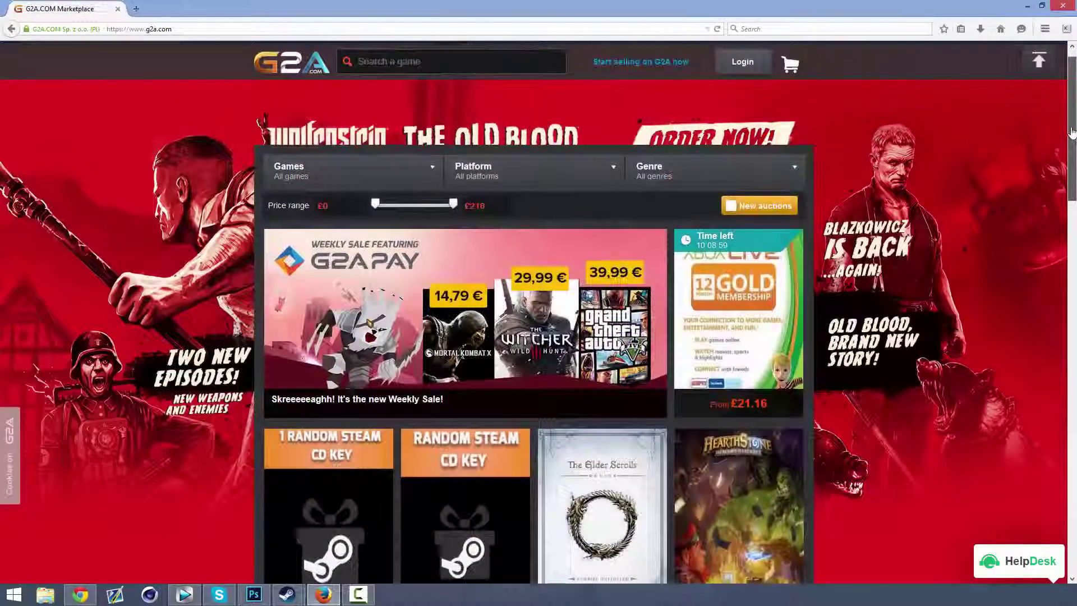
drag(1073, 143, 1074, 257)
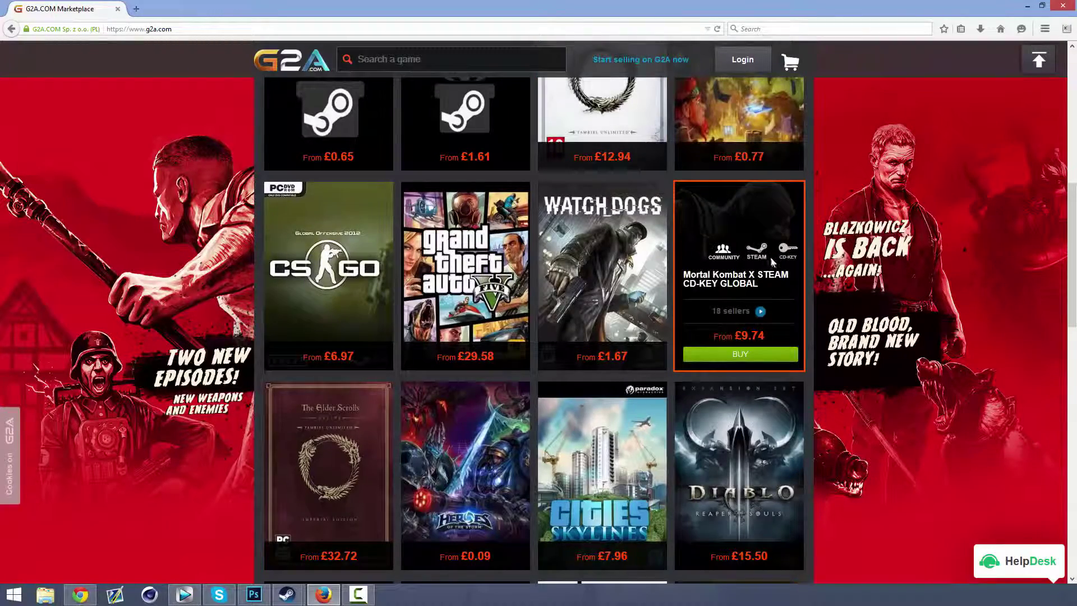
drag(1073, 229, 1074, 130)
click(615, 194)
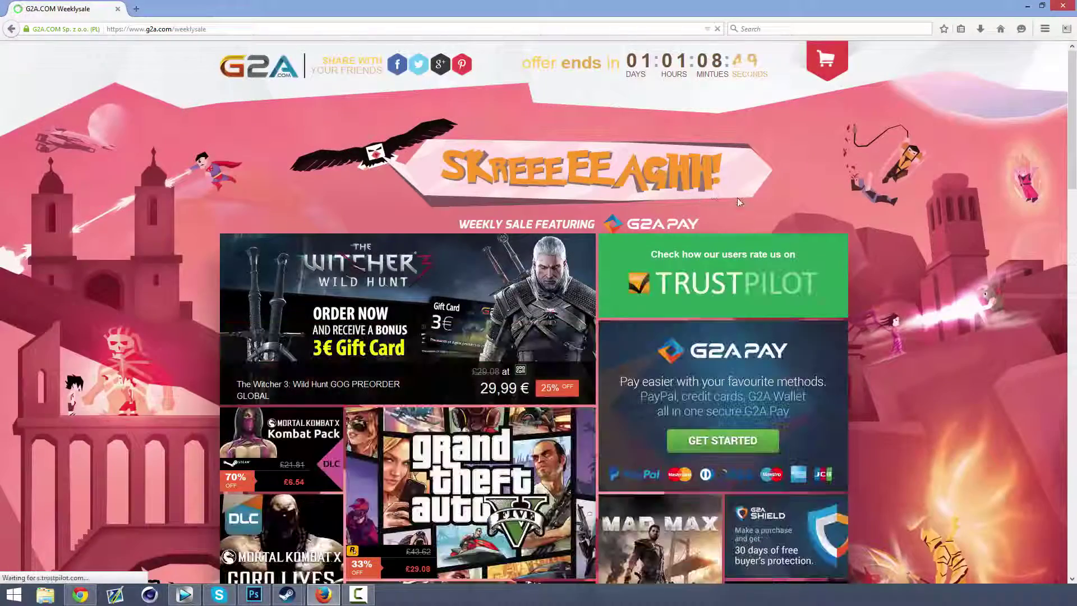
scroll(1075, 128, down, 4)
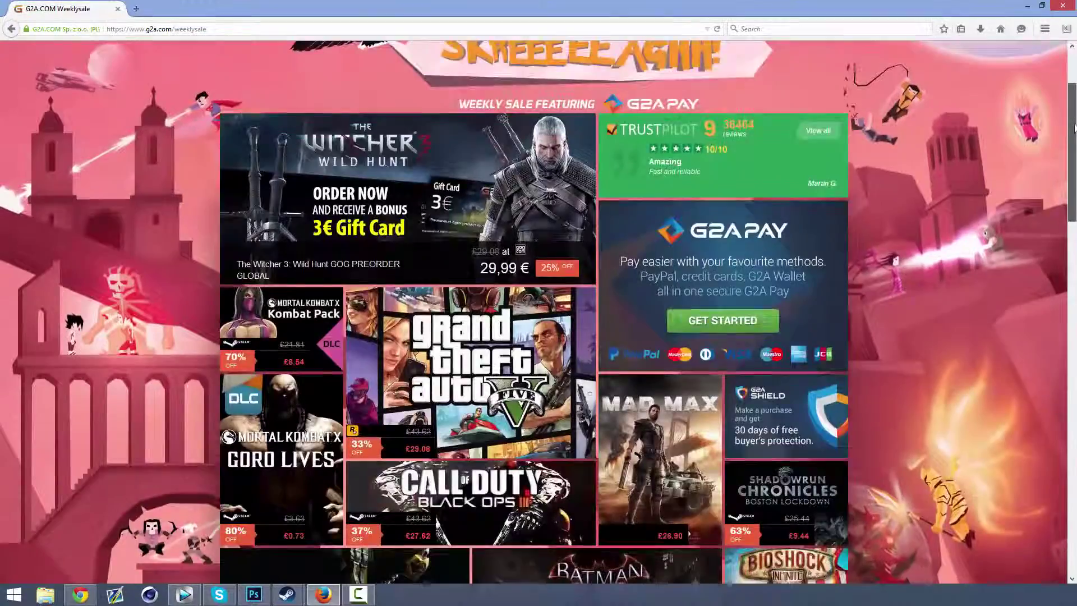
drag(1074, 129, 1075, 170)
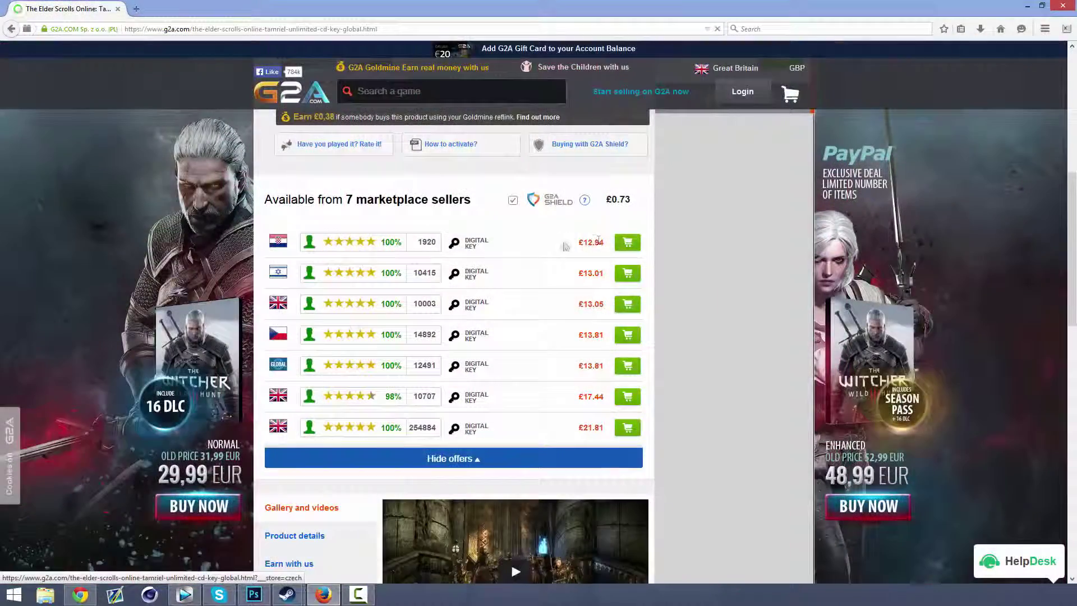
Compare the lowest marketplace seller prices for The Elder Scrolls Online with the G2A selected offer's price
drag(578, 243, 606, 247)
click(606, 249)
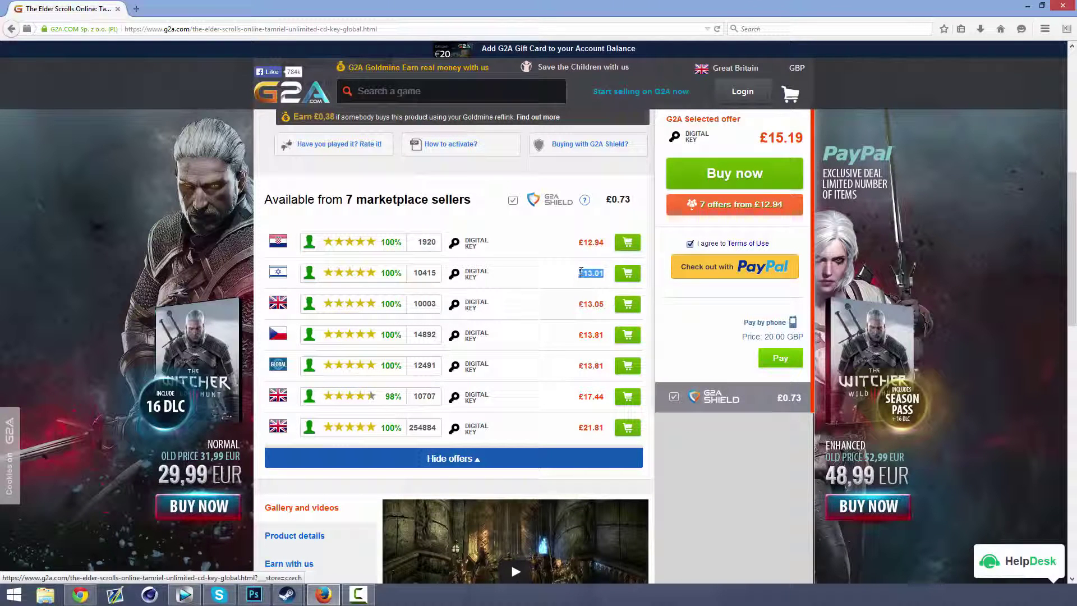
drag(685, 132, 784, 138)
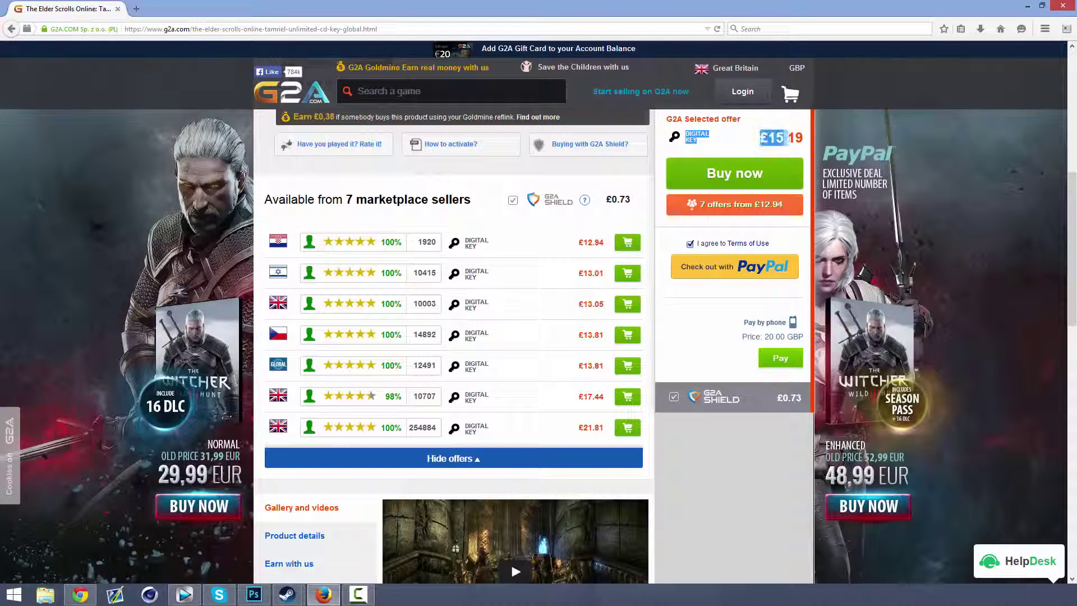
click(486, 186)
Disable G2A Shield for the Elder Scrolls Online offers and accept continuing without it
click(512, 201)
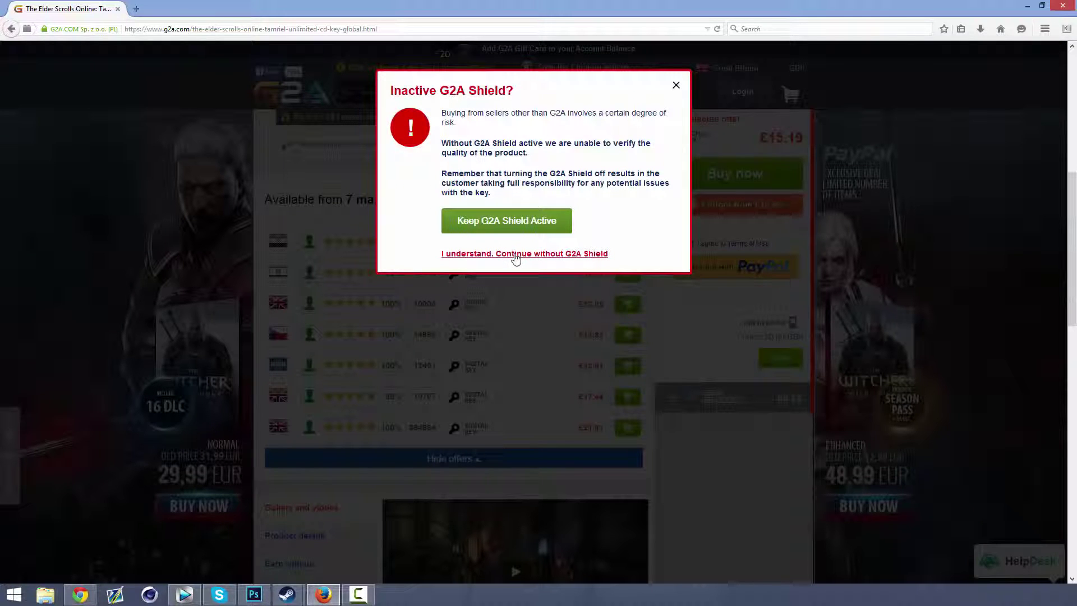
click(516, 255)
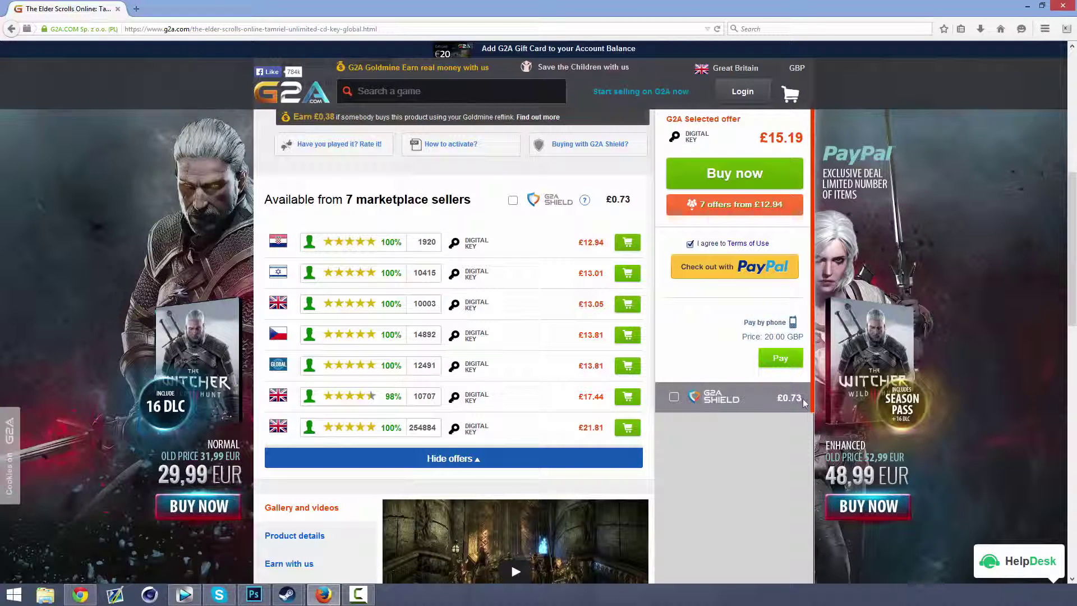
scroll(804, 402, up, 7)
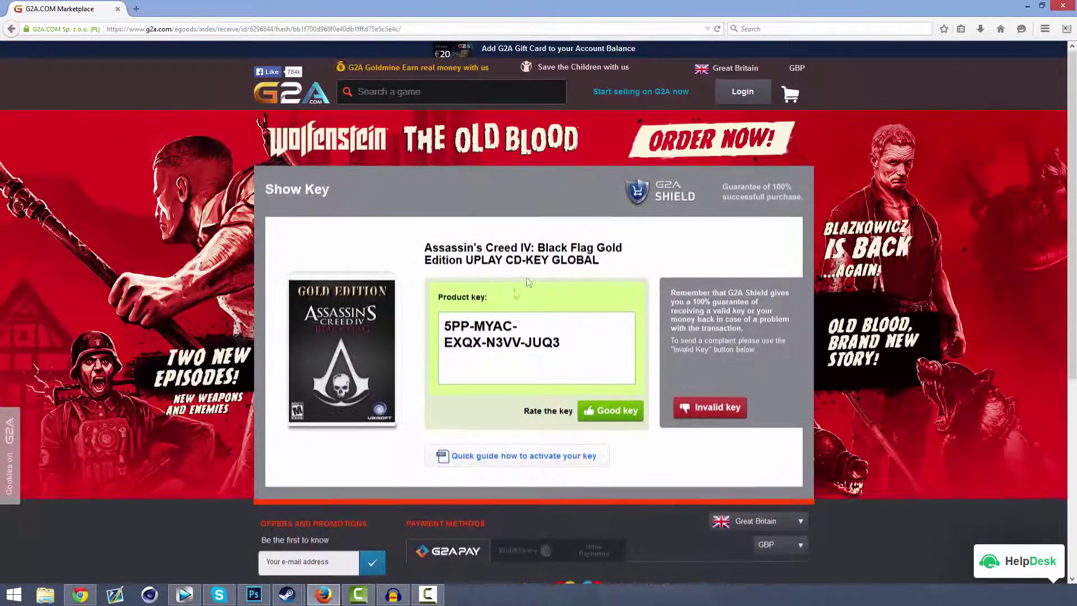
Copy the Assassin's Creed IV: Black Flag Gold Edition product key and paste it into the blank Word document
drag(445, 326, 554, 343)
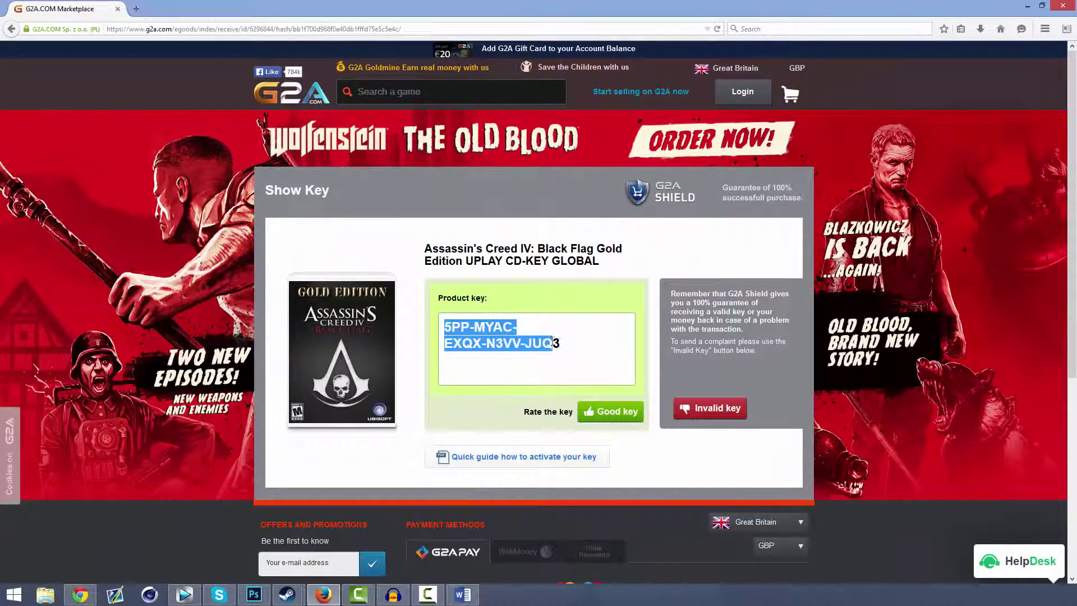
key(alt+Tab)
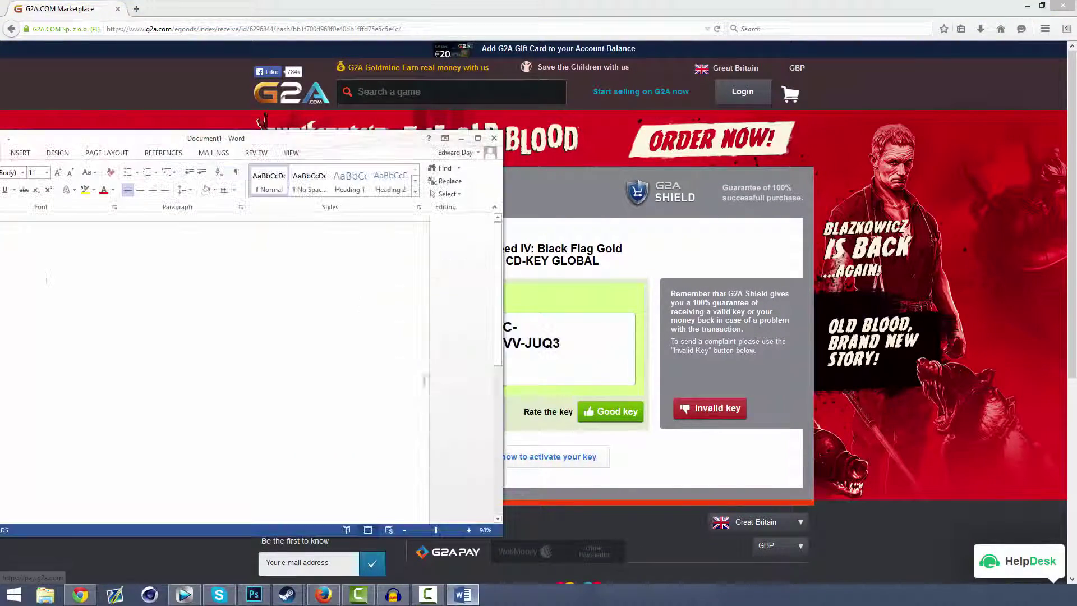
key(ctrl+v)
drag(334, 158, 674, 131)
drag(484, 254, 381, 255)
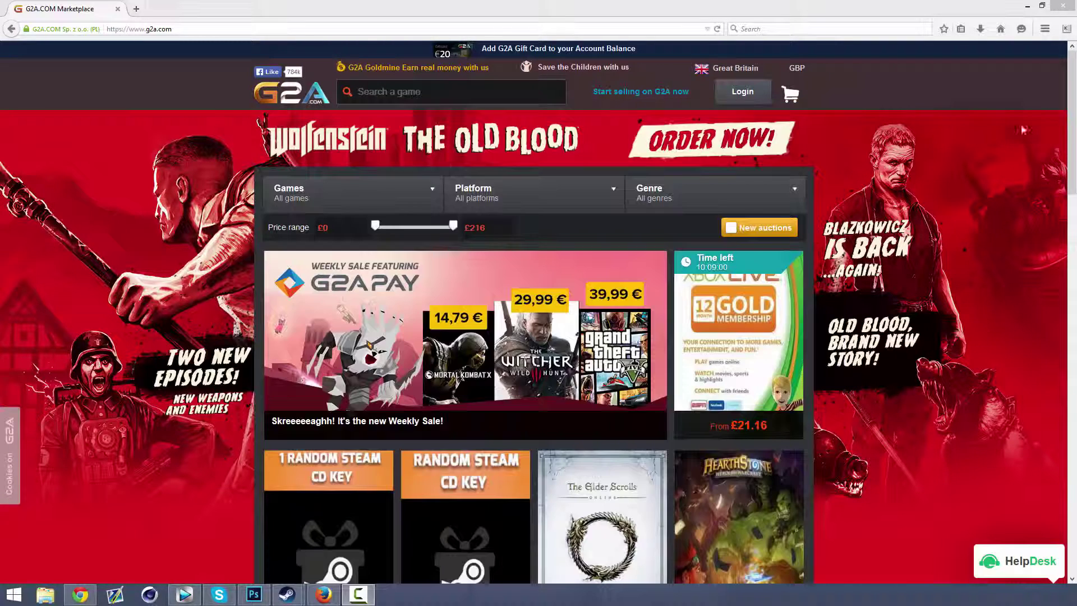
Browse the games on the marketplace home page and open the Weekly Sale promotion
drag(1069, 123, 1075, 252)
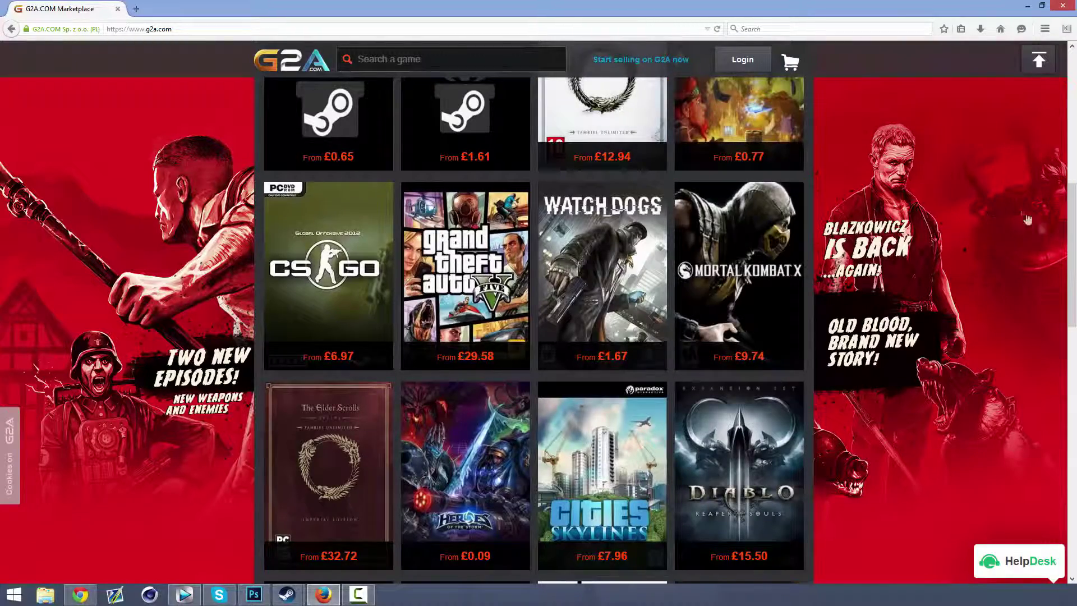
drag(1073, 224, 1075, 125)
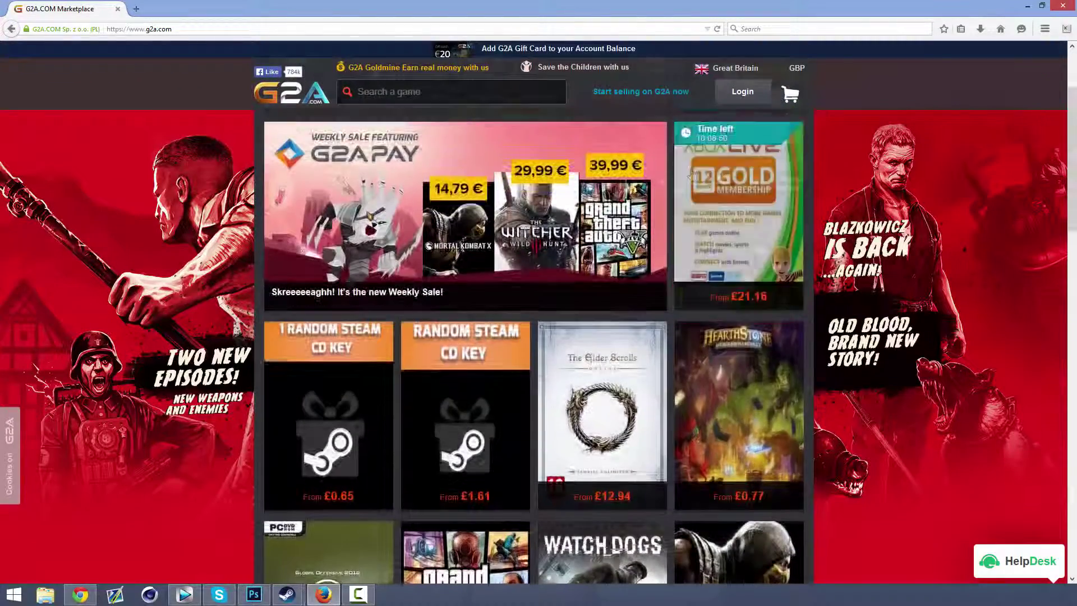
click(615, 195)
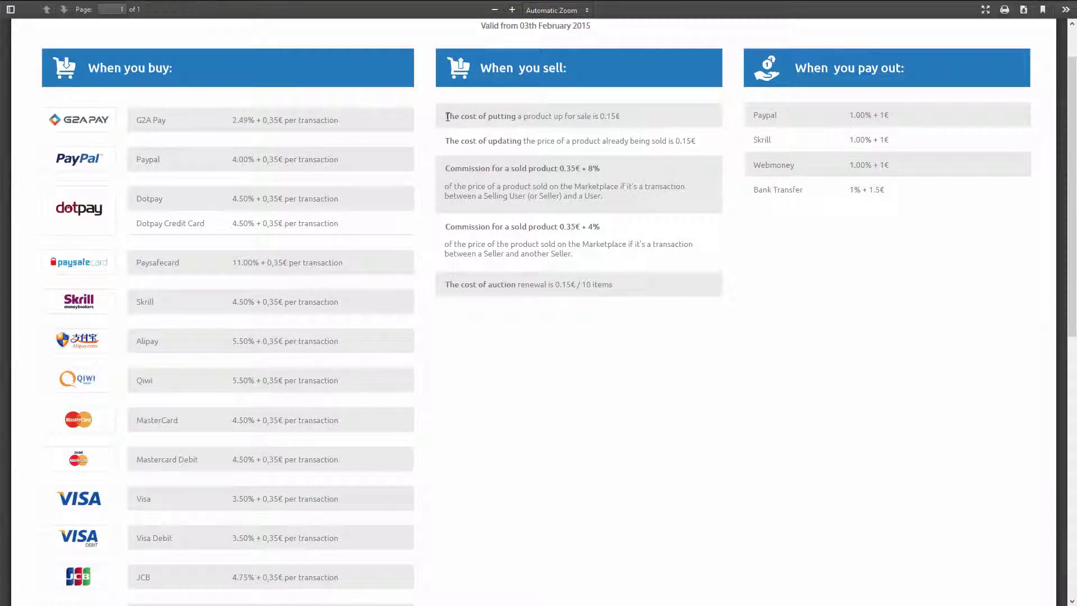
Examine the seller fees in the price list, including the sold-product commission and the PayPal payout fee
key(ctrl+a)
click(620, 116)
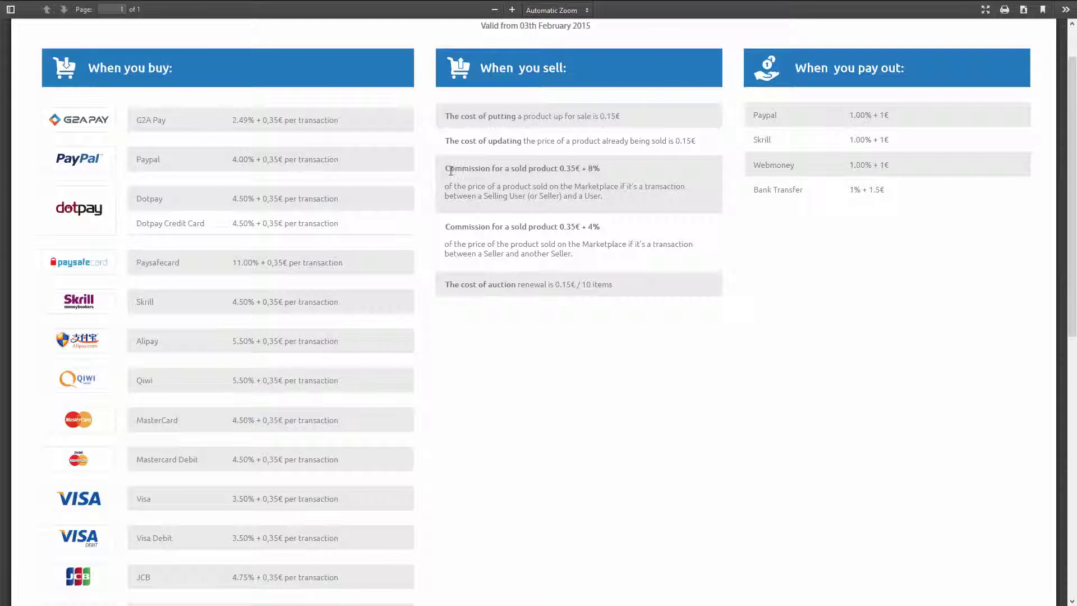
drag(498, 167, 599, 170)
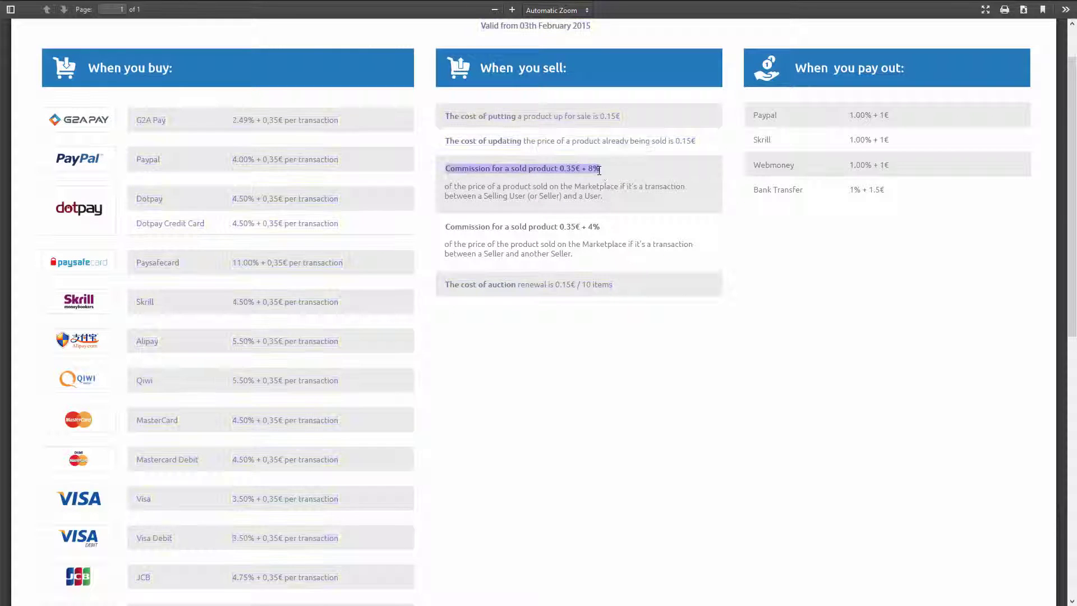
click(509, 198)
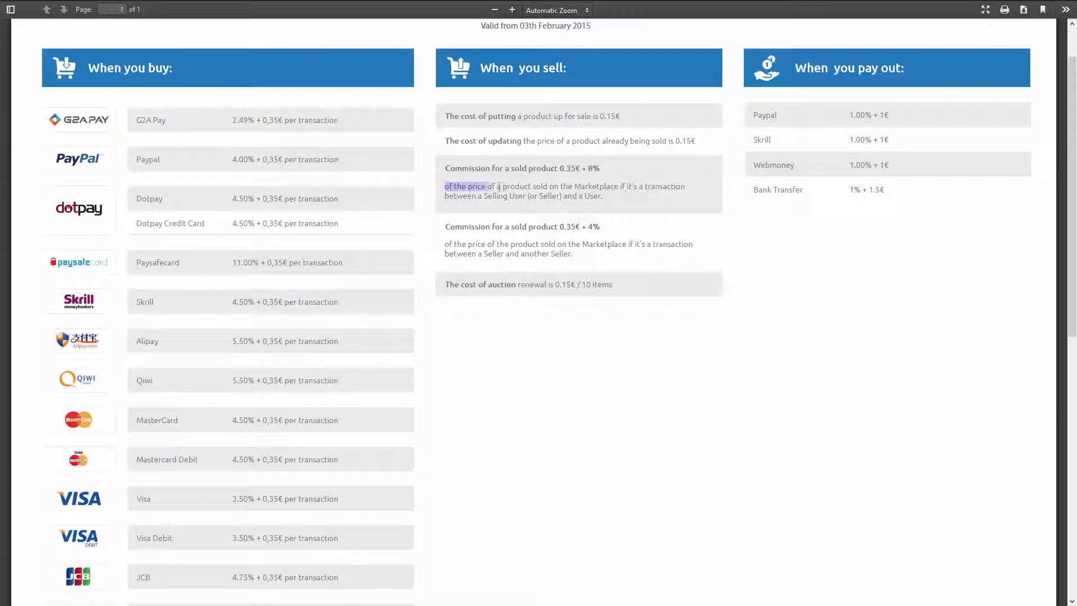
drag(538, 186, 584, 193)
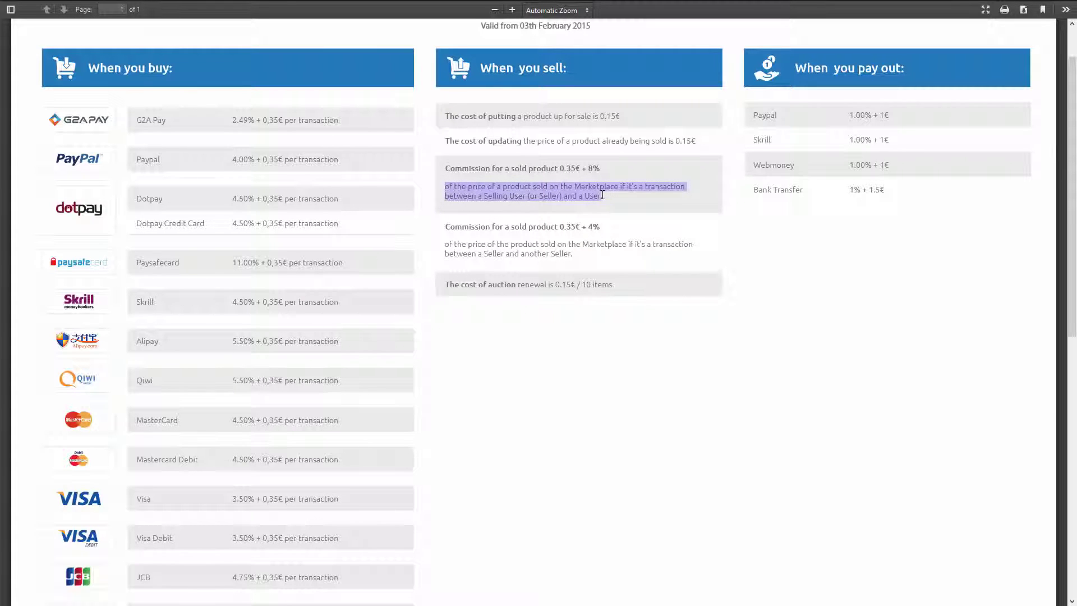
click(602, 196)
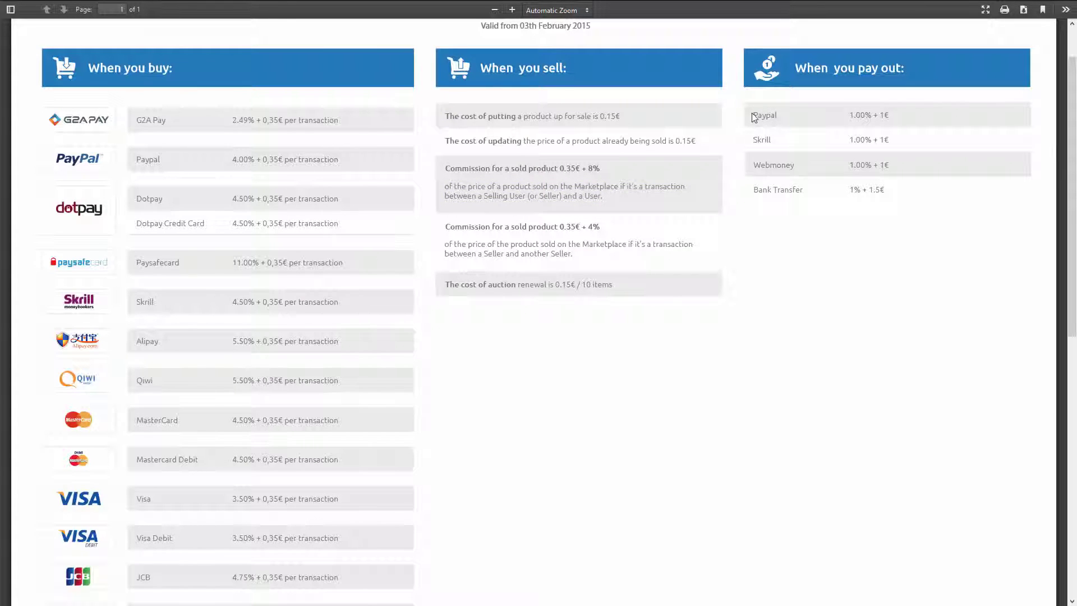
drag(756, 114, 889, 116)
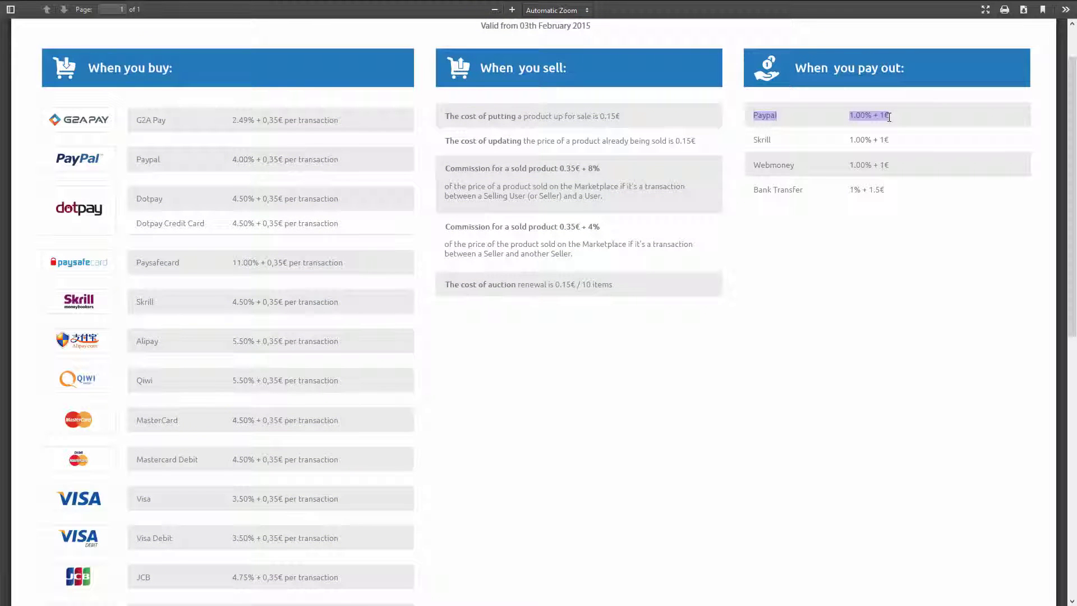
click(889, 116)
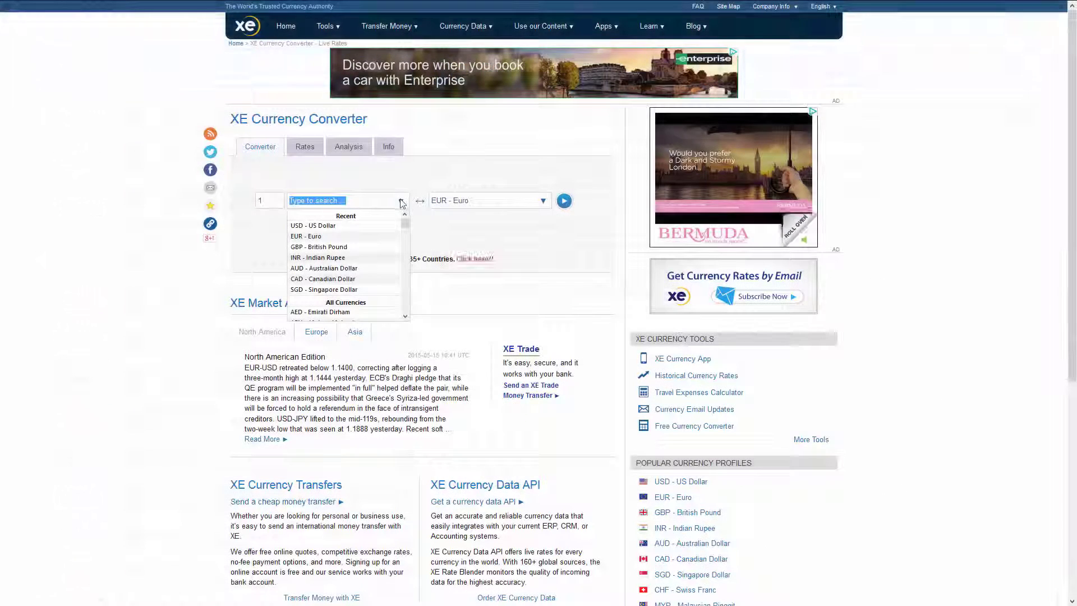
Convert 0.5 EUR - Euro to USD - US Dollar in the XE Currency Converter
click(364, 236)
click(457, 200)
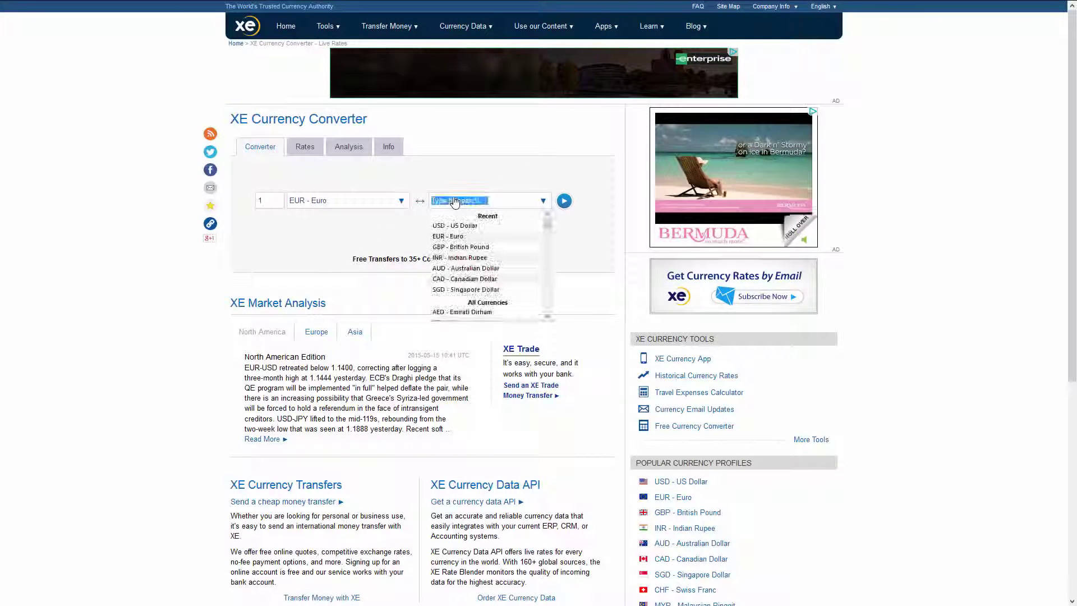
click(455, 225)
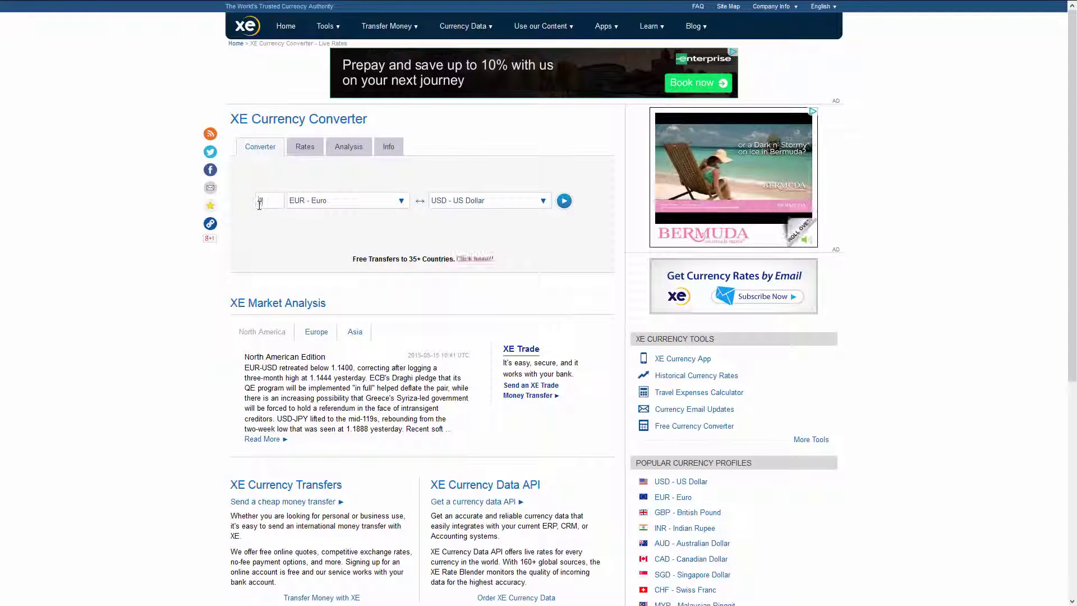
text(0.5)
click(564, 201)
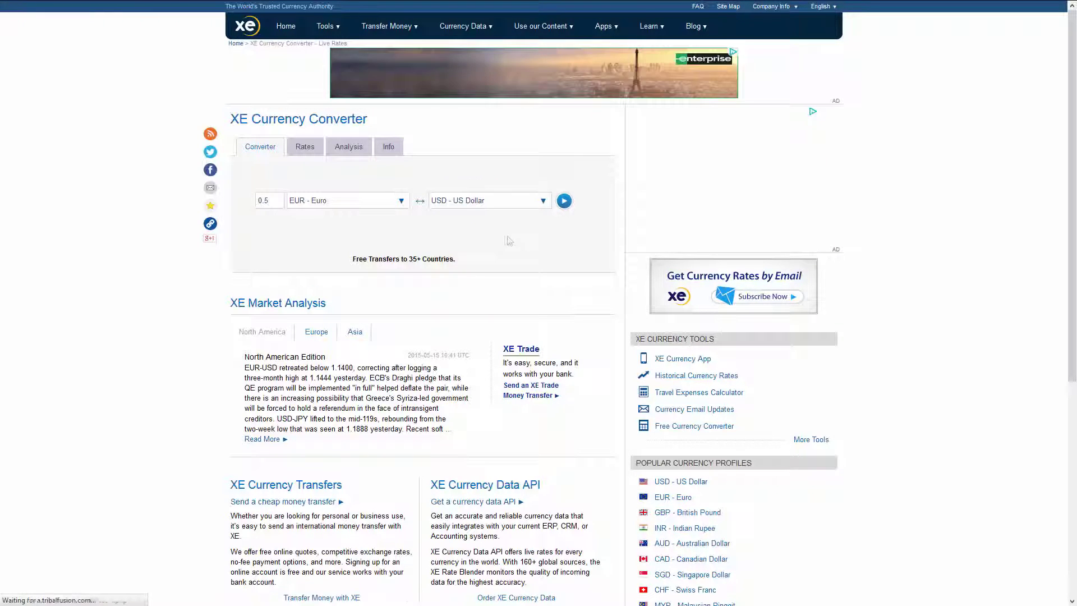
drag(441, 185, 481, 185)
click(481, 185)
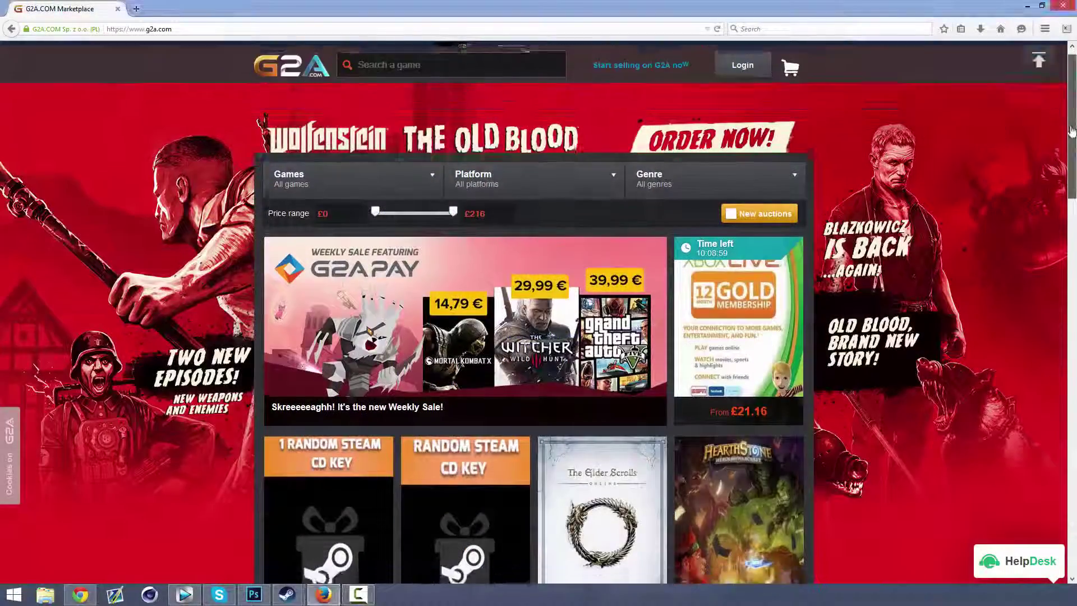
drag(1072, 130, 1073, 198)
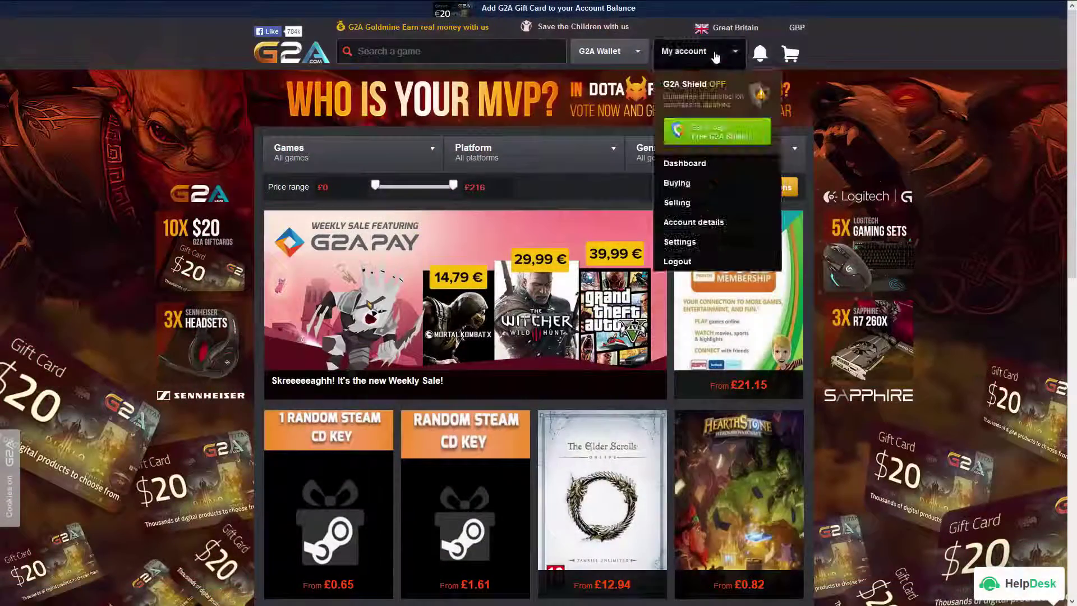
Start a new item listing from the account's Selling page and look through the Game Key listing form
click(681, 203)
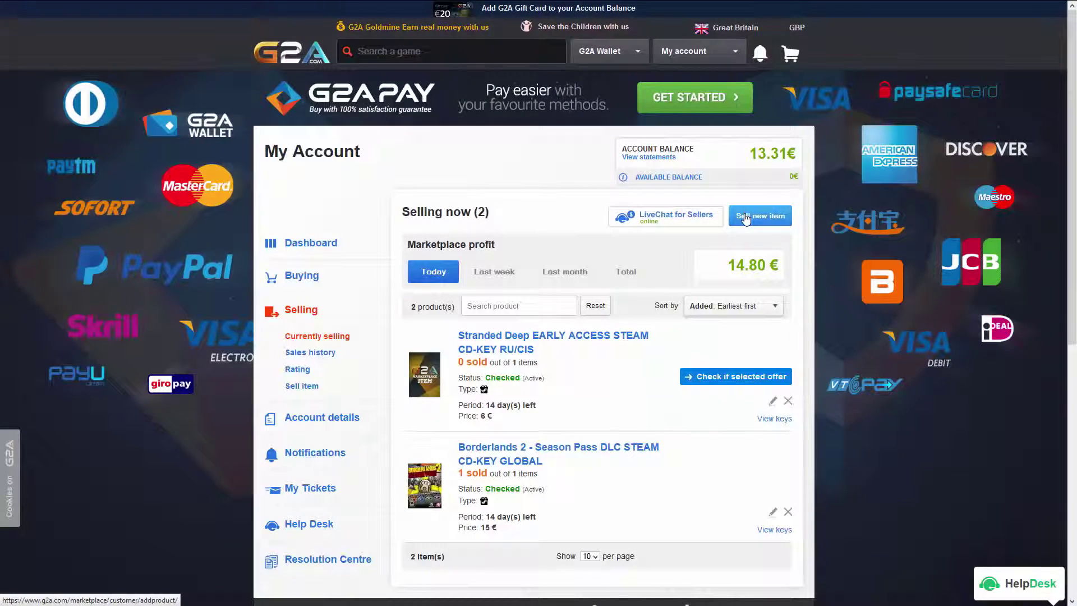
click(744, 218)
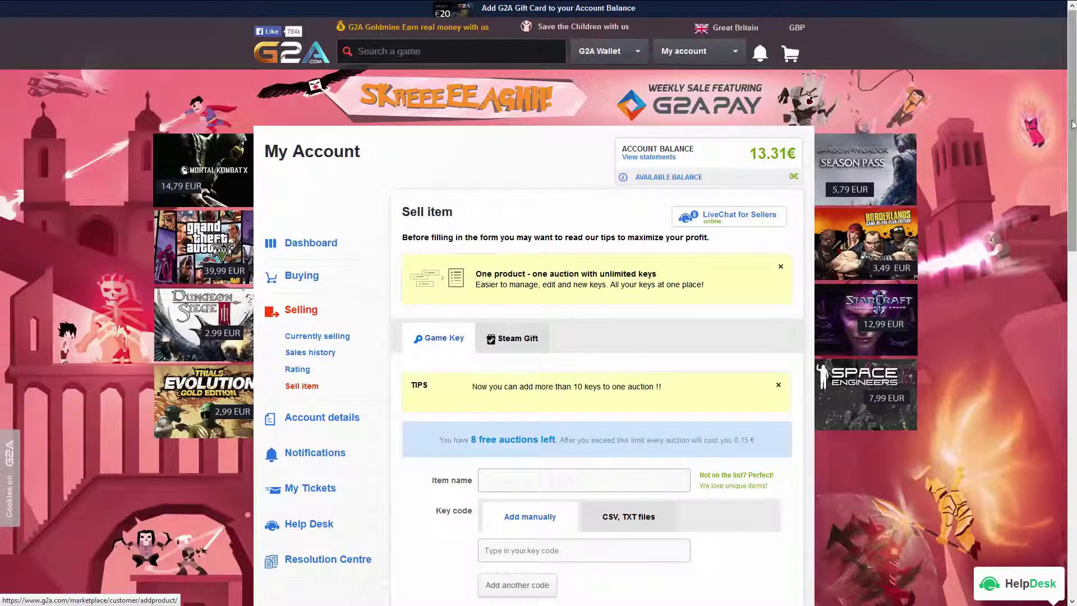
scroll(1073, 133, down, 2)
drag(1072, 133, 1069, 187)
drag(1068, 196, 1031, 263)
scroll(583, 176, up, 3)
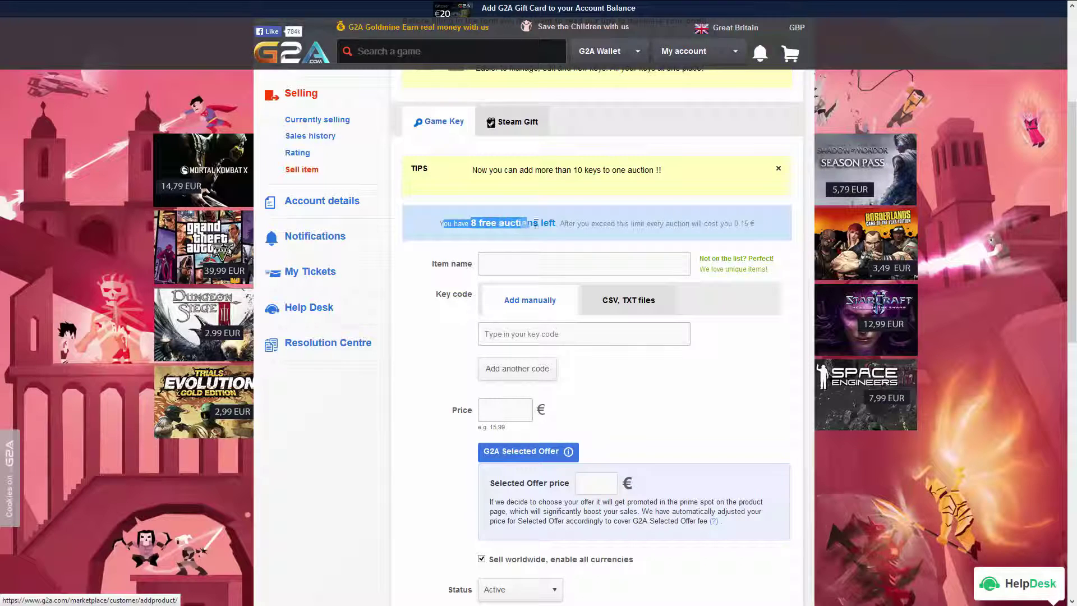
Go through the Steam Gift selling guide up to the step 4 listing form and return to the Game Key form
click(541, 124)
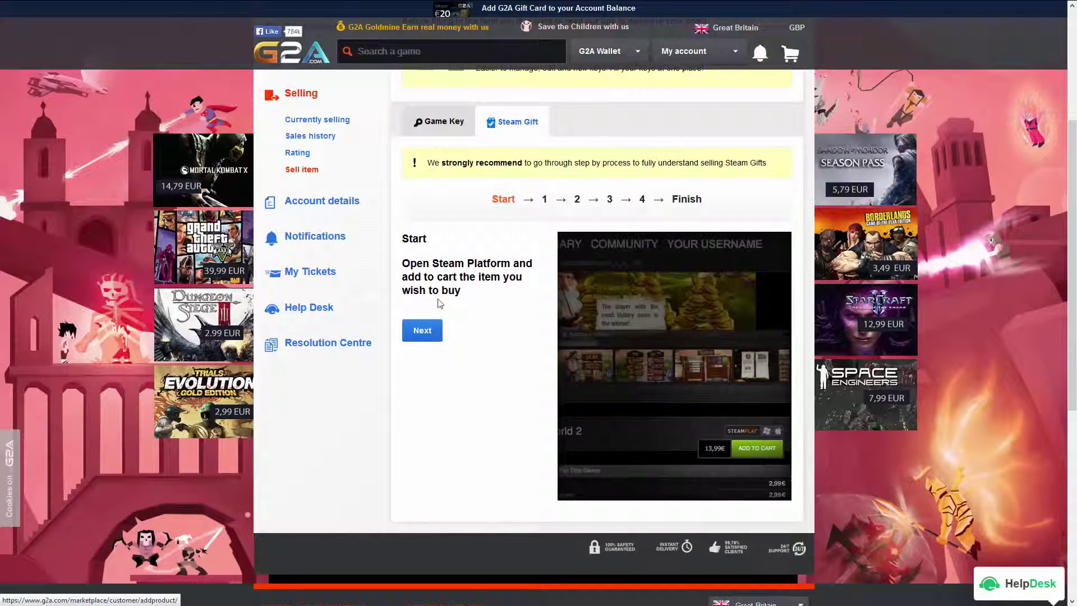
click(423, 331)
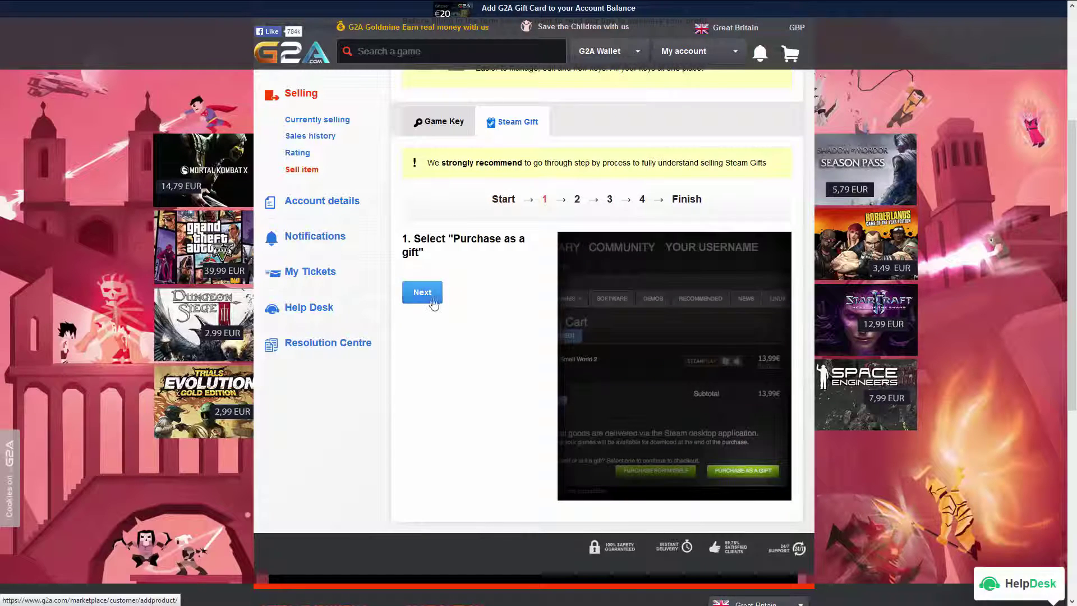
click(430, 297)
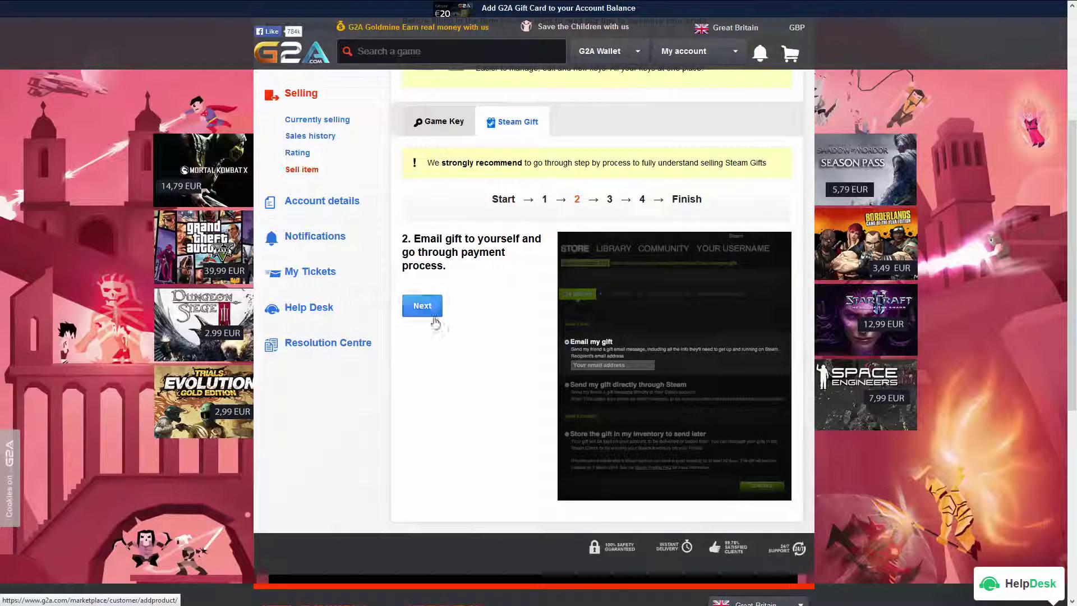
click(435, 319)
click(422, 306)
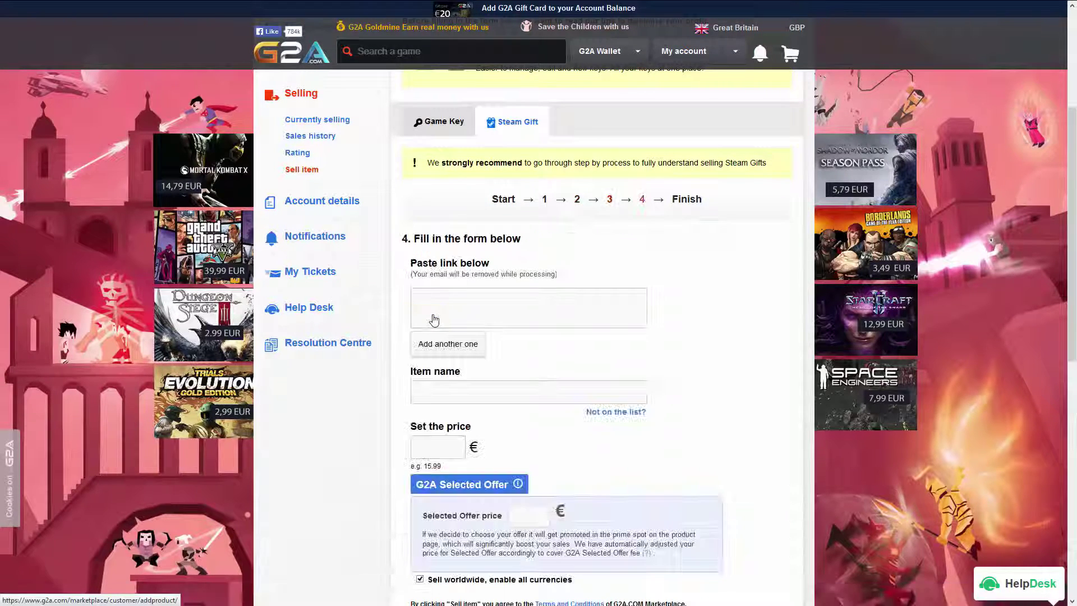
drag(1064, 136, 1060, 94)
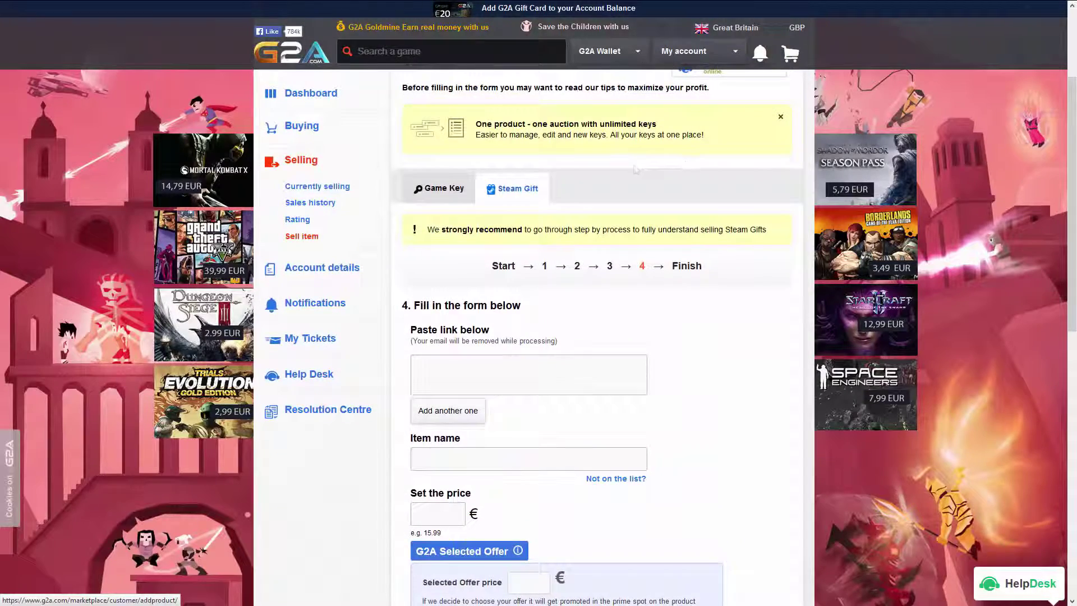
click(454, 191)
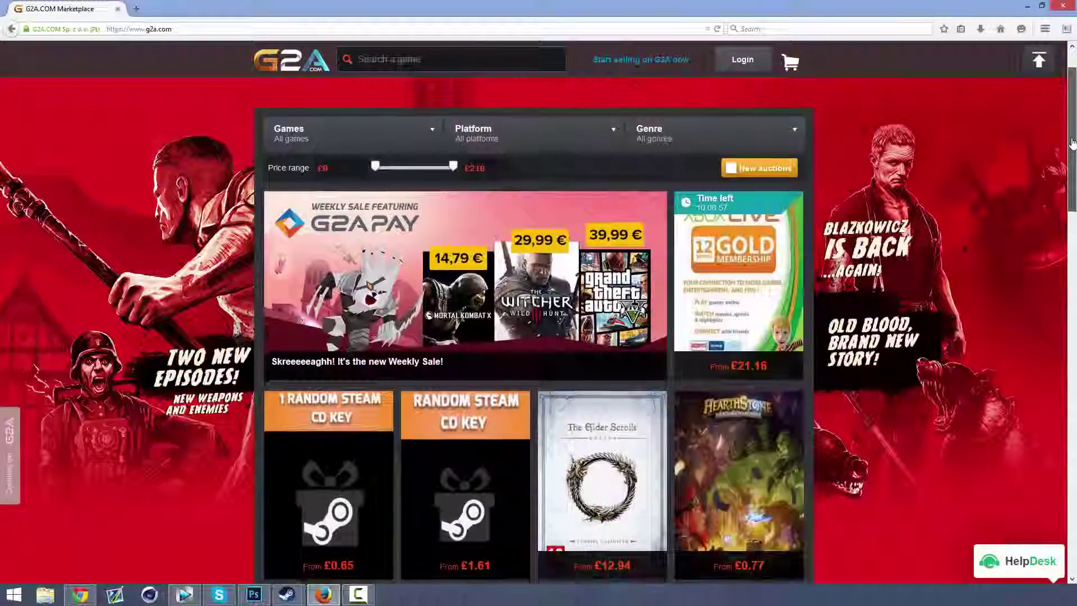
Browse the games on the marketplace home page and the Weekly Sale deals, and return to the home page
drag(1073, 143, 1074, 263)
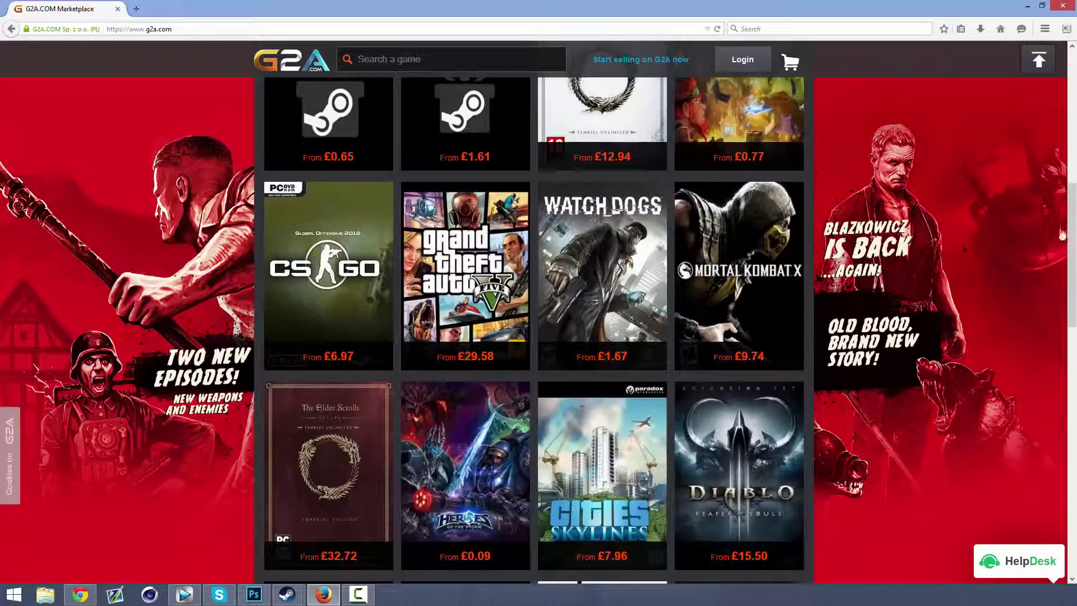
scroll(617, 225, up, 8)
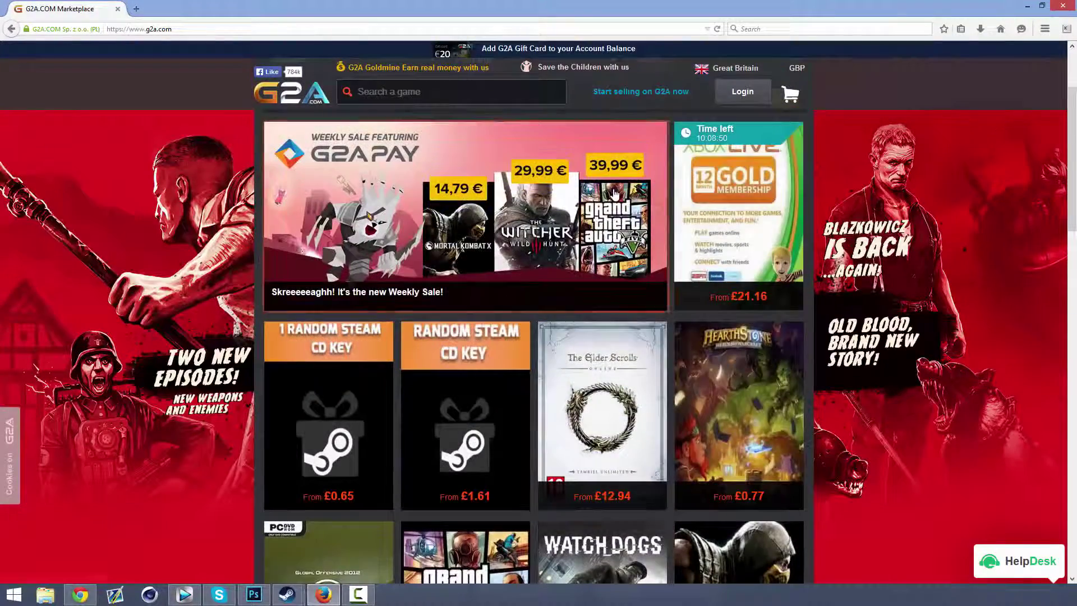
click(615, 194)
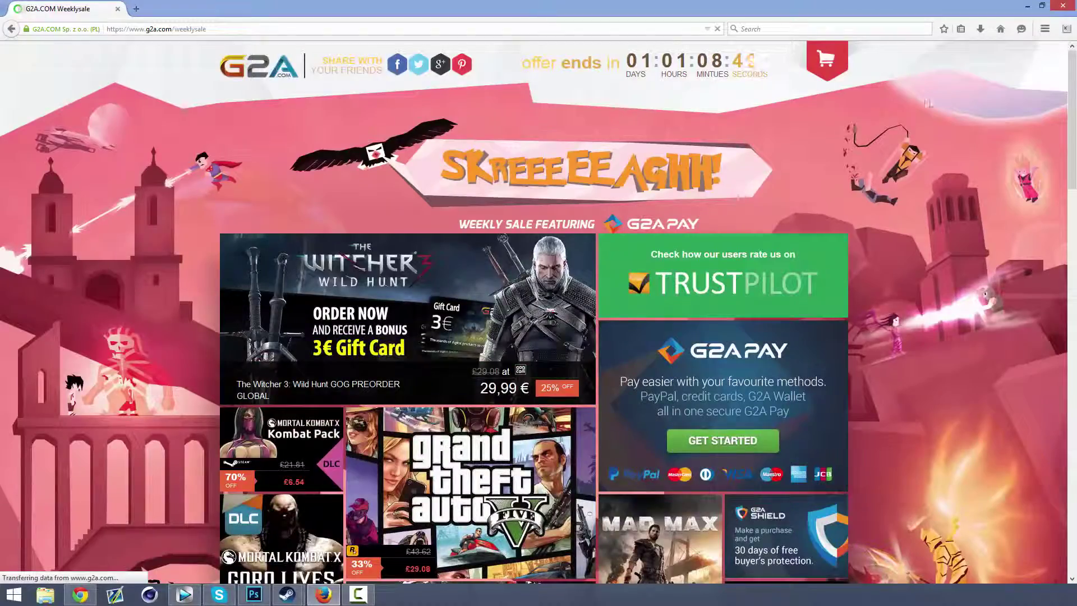
drag(1074, 94, 1074, 356)
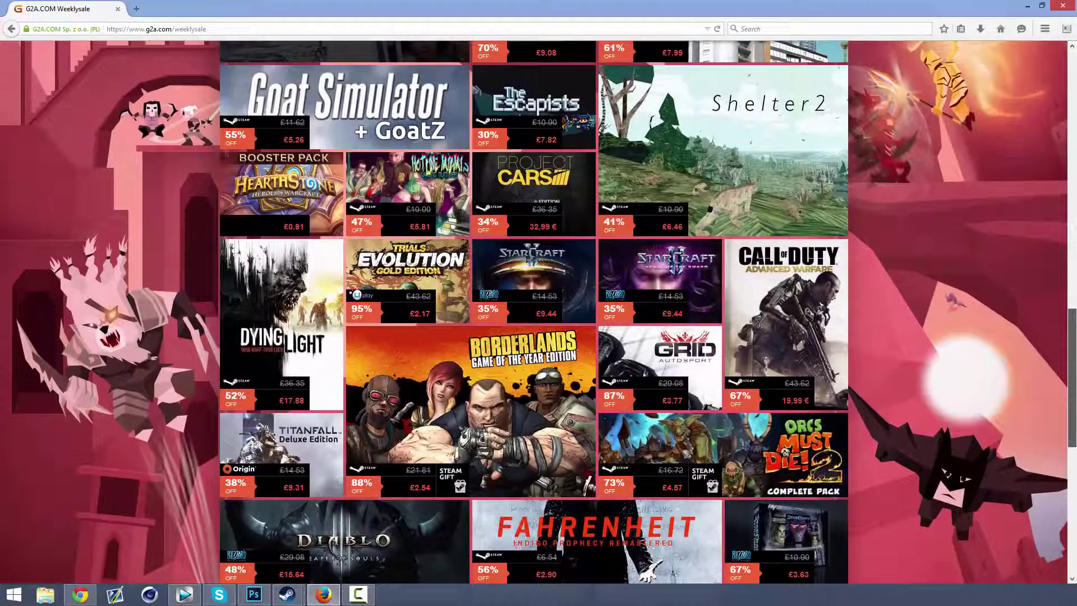
click(7, 29)
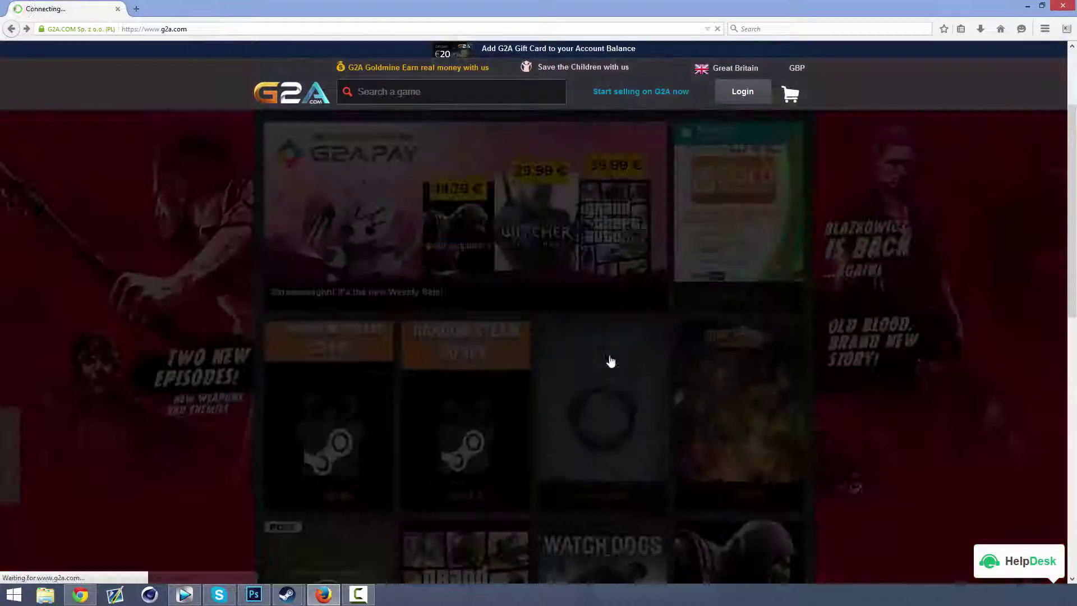
Open The Elder Scrolls Online: Tamriel Unlimited product page and expand the list to show all marketplace seller offers
click(609, 359)
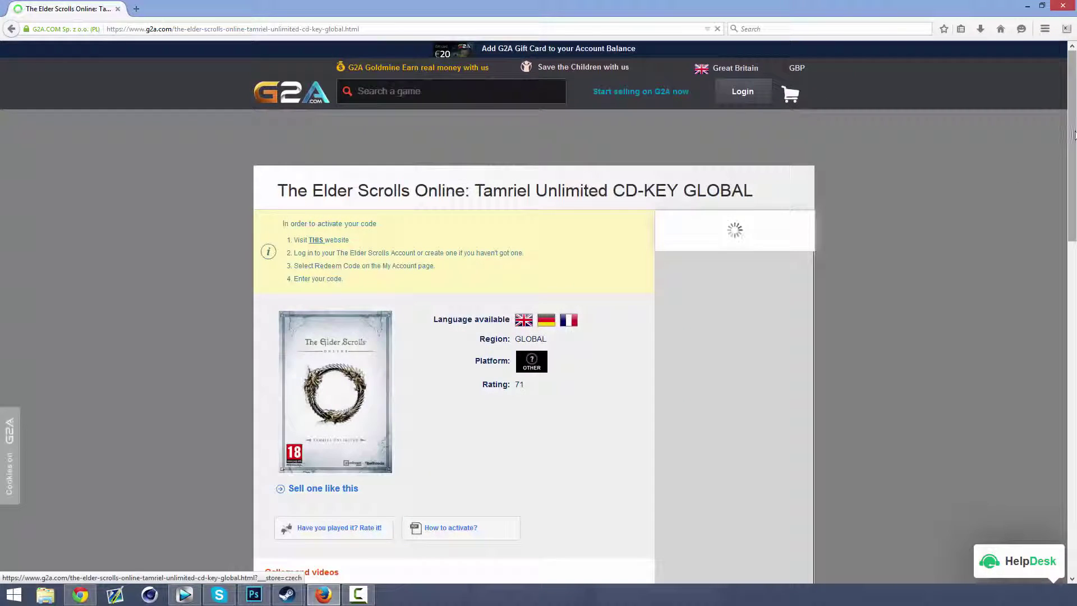
scroll(312, 248, down, 7)
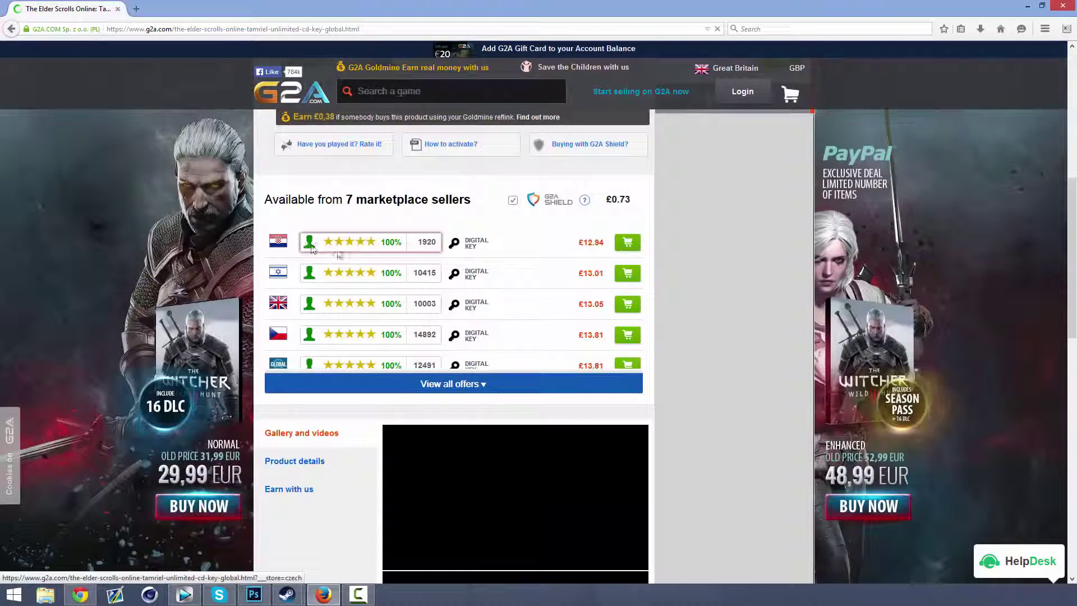
click(476, 385)
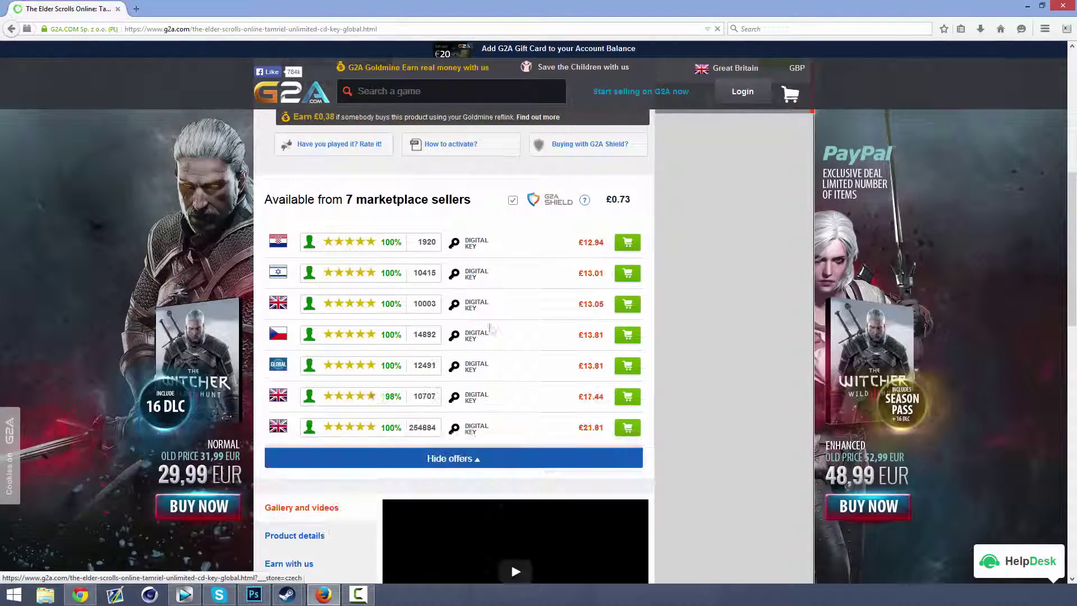